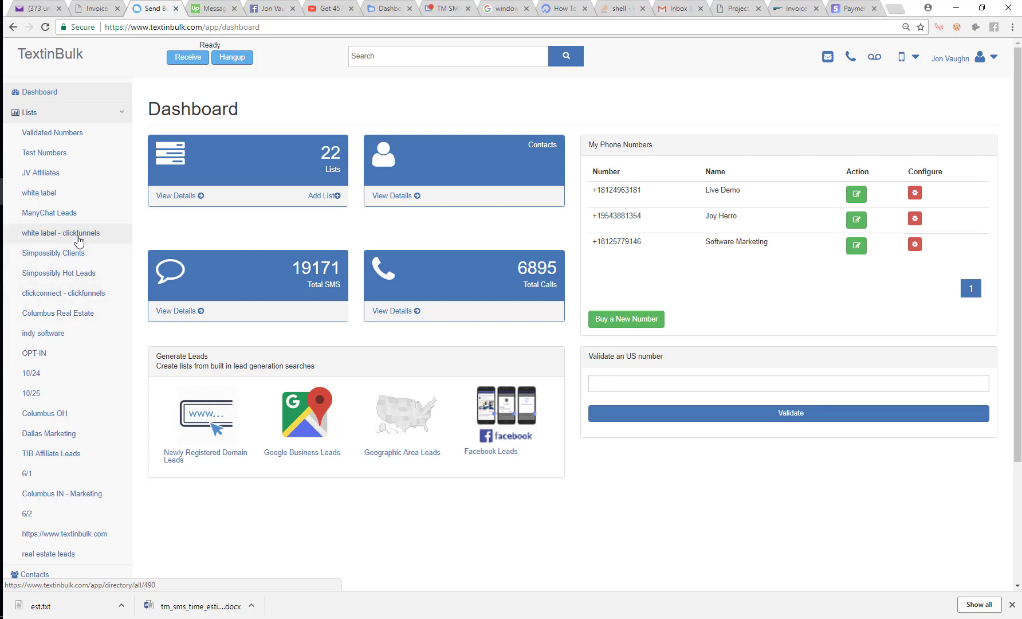
Open the TIB Affiliate Leads list and go to page 36 of its leads.
scroll(80, 344, down, 2)
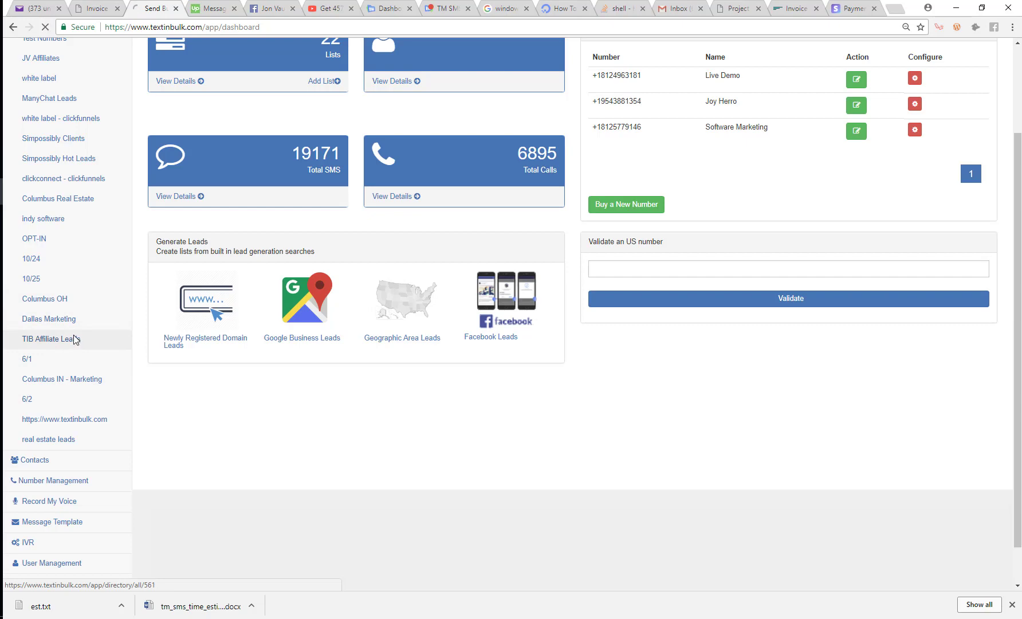
click(50, 341)
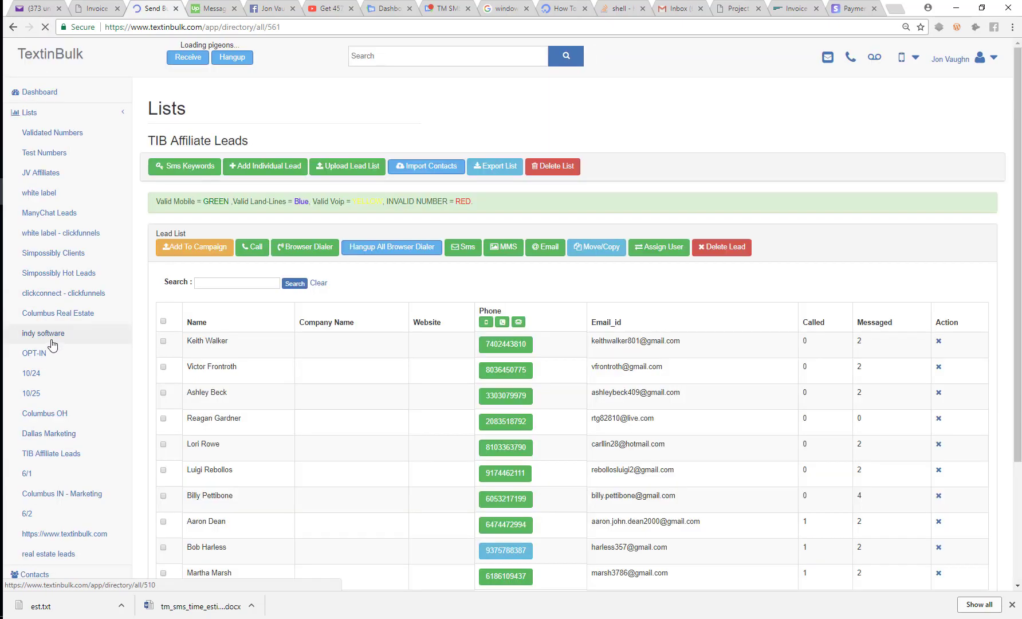
scroll(36, 344, down, 3)
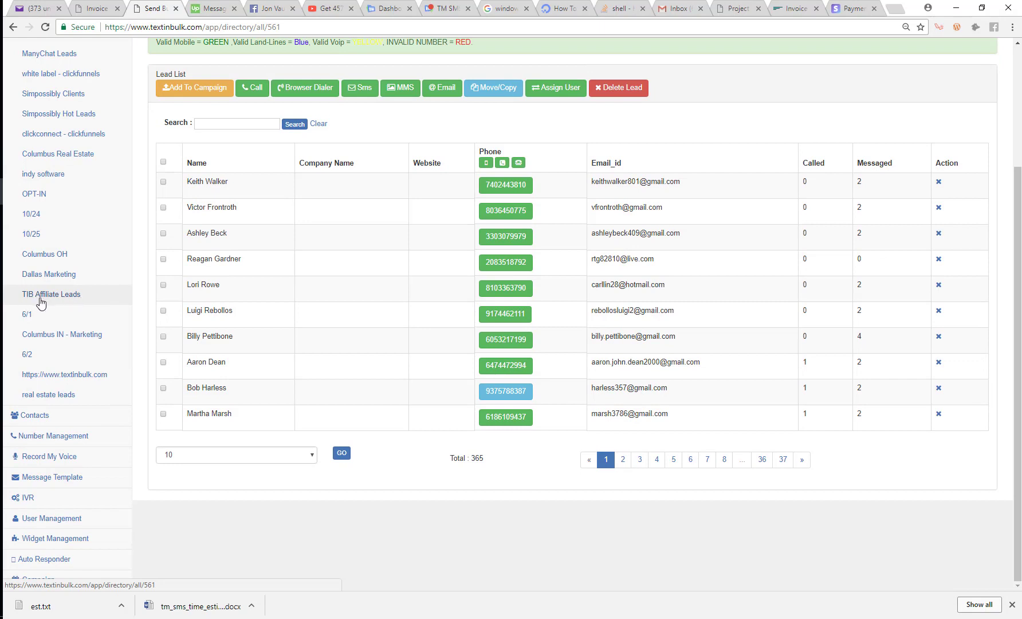
click(765, 460)
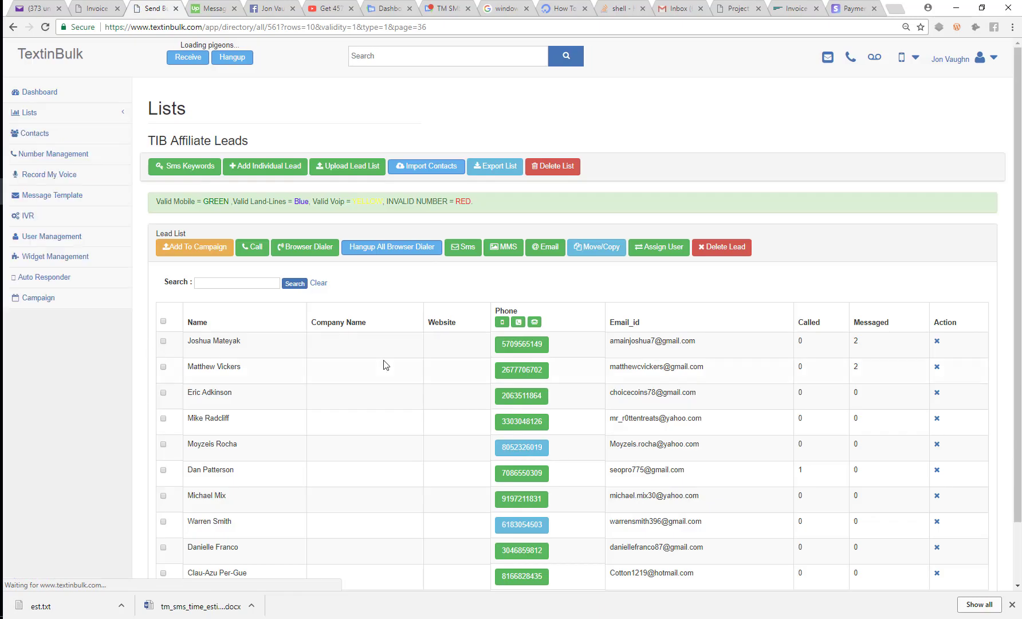
Select all the leads shown on page 36 of the list.
scroll(251, 336, down, 1)
click(163, 252)
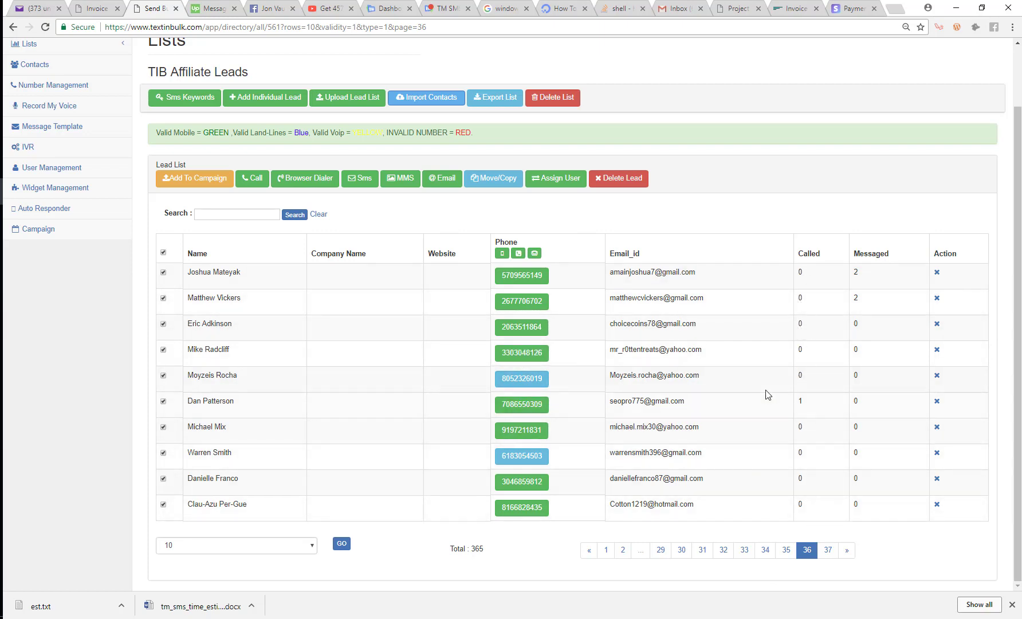
click(164, 254)
click(164, 253)
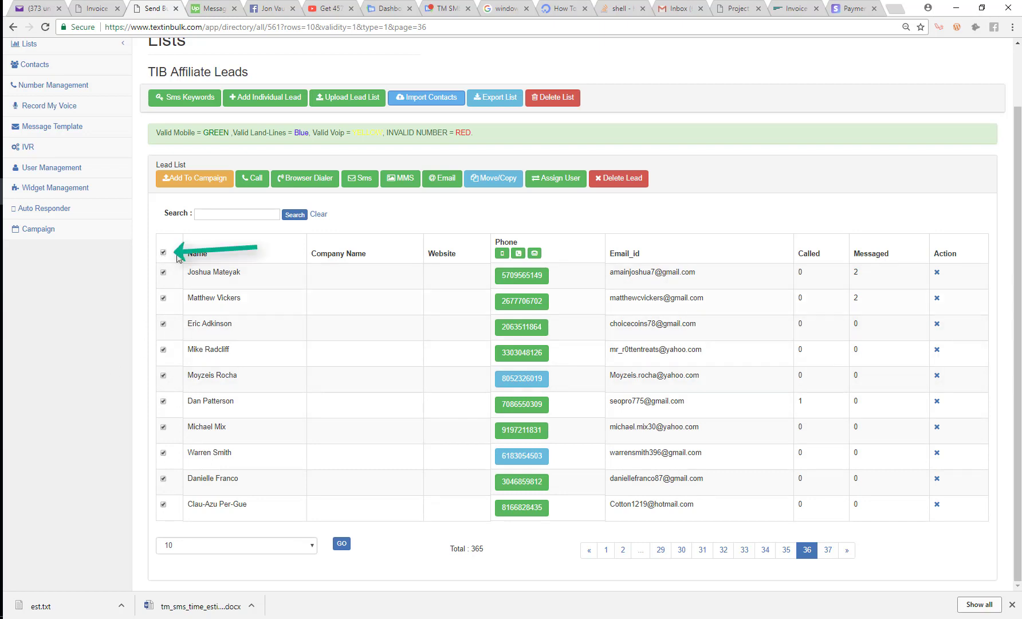
Start the Browser Dialer for the selected leads with a 30-second disposition time, calling from the Live Demo number.
click(305, 177)
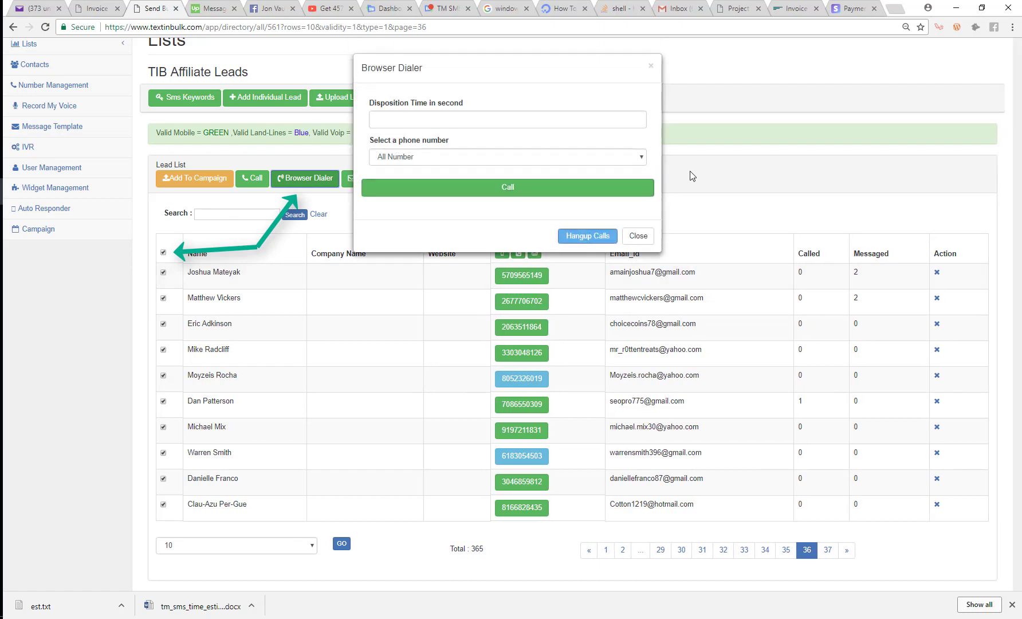
click(424, 124)
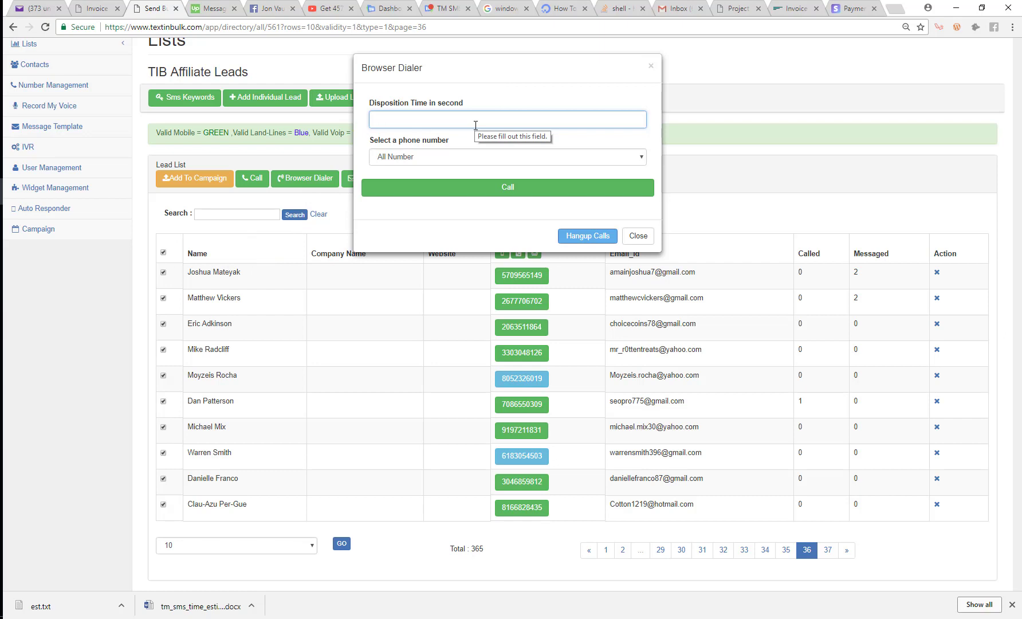
text(30)
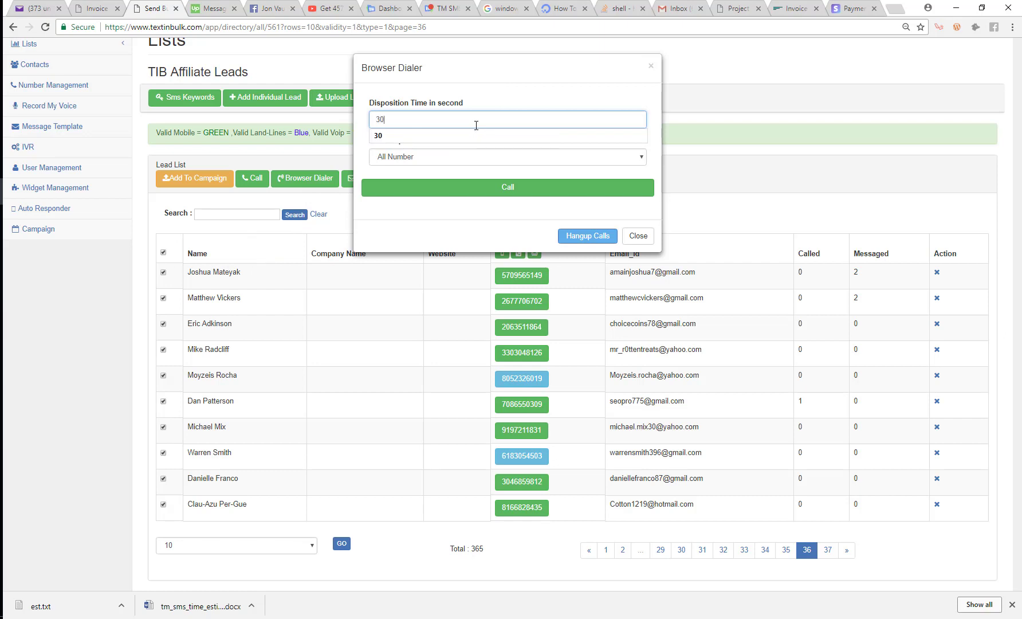
click(455, 138)
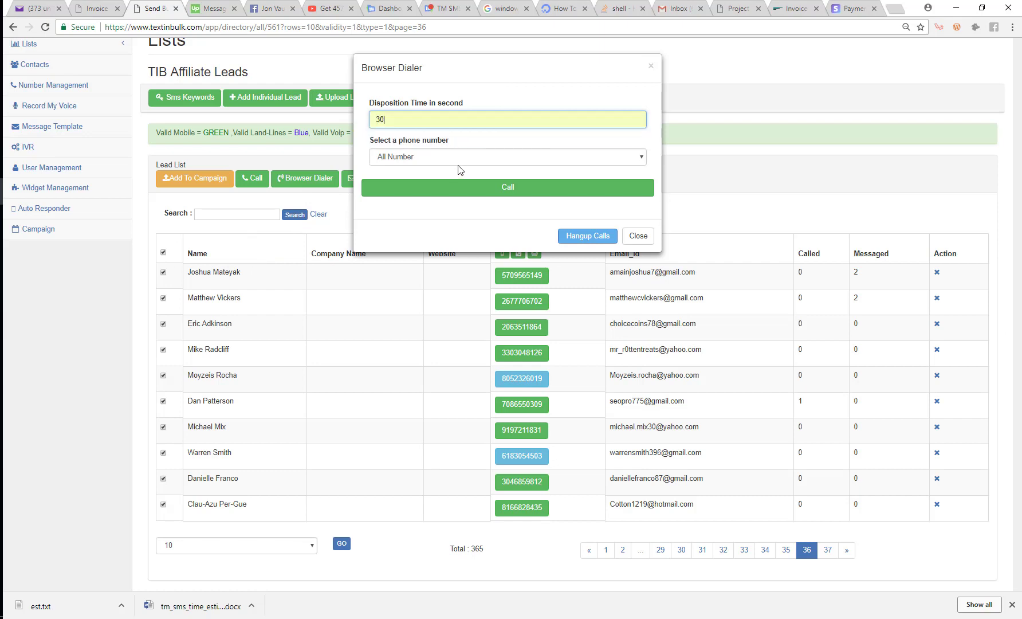
click(459, 163)
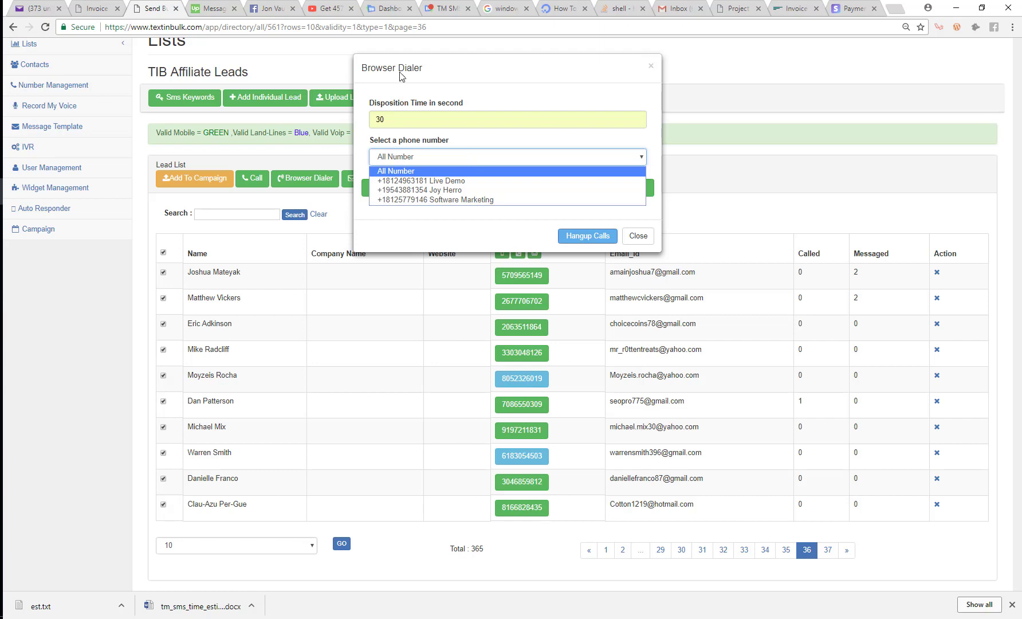
click(442, 181)
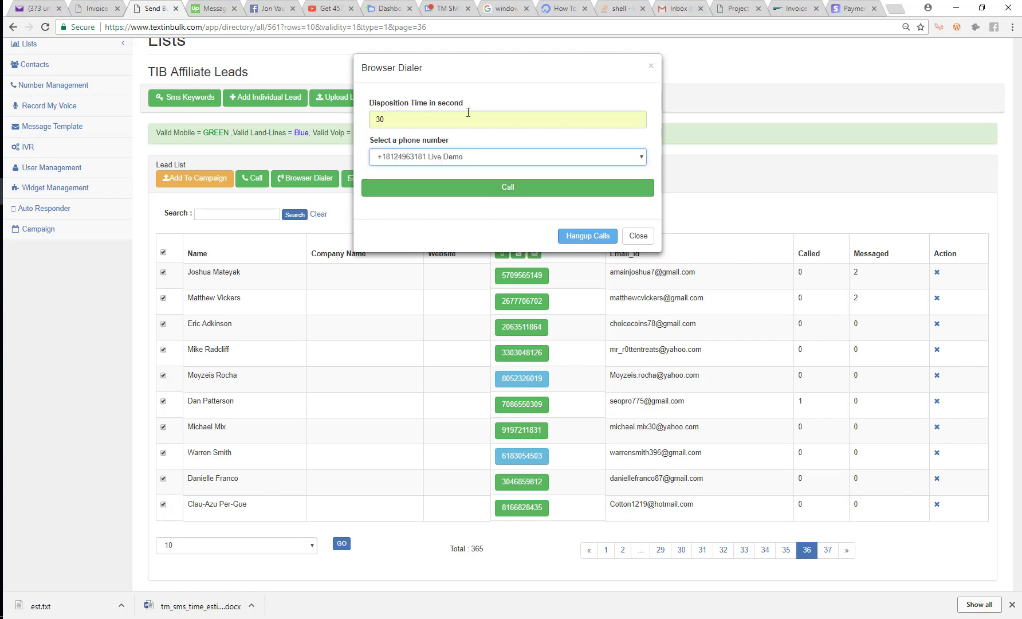
click(494, 195)
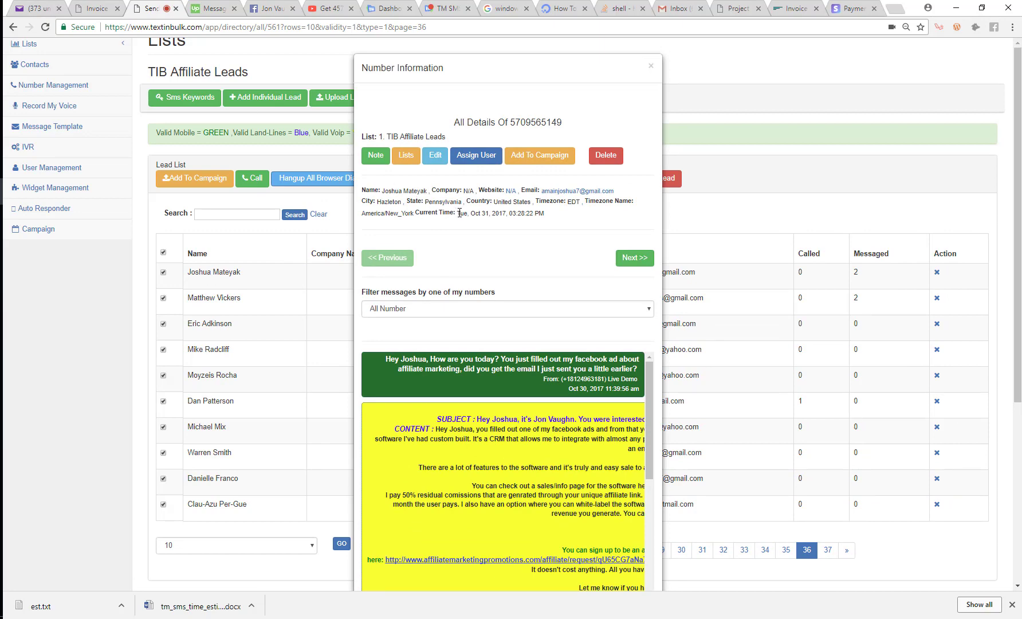
Look through the first lead's details and message history, and hang up the call.
scroll(475, 238, down, 10)
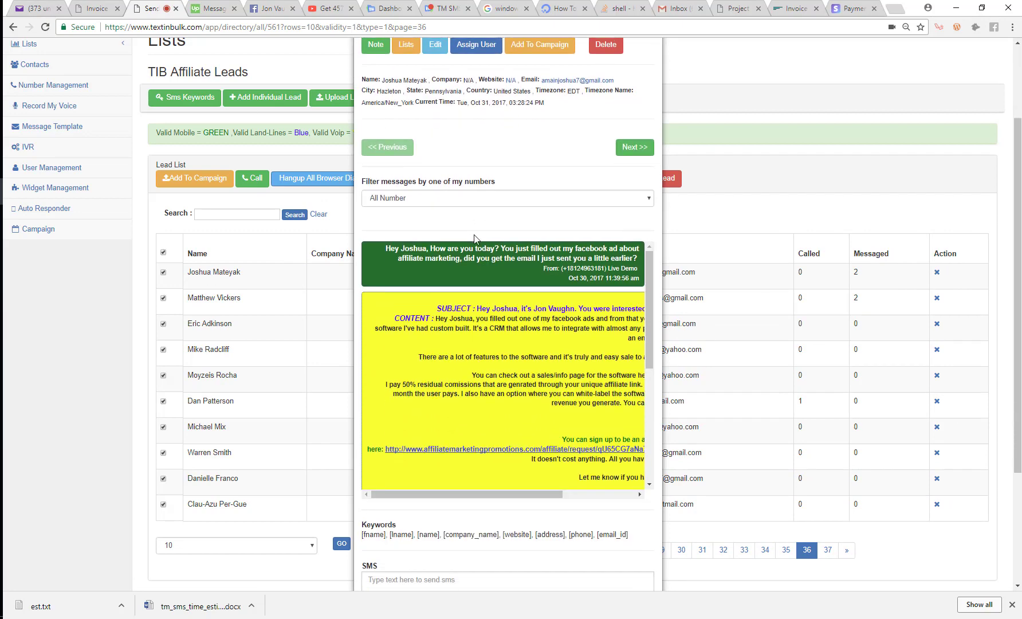
scroll(474, 237, up, 10)
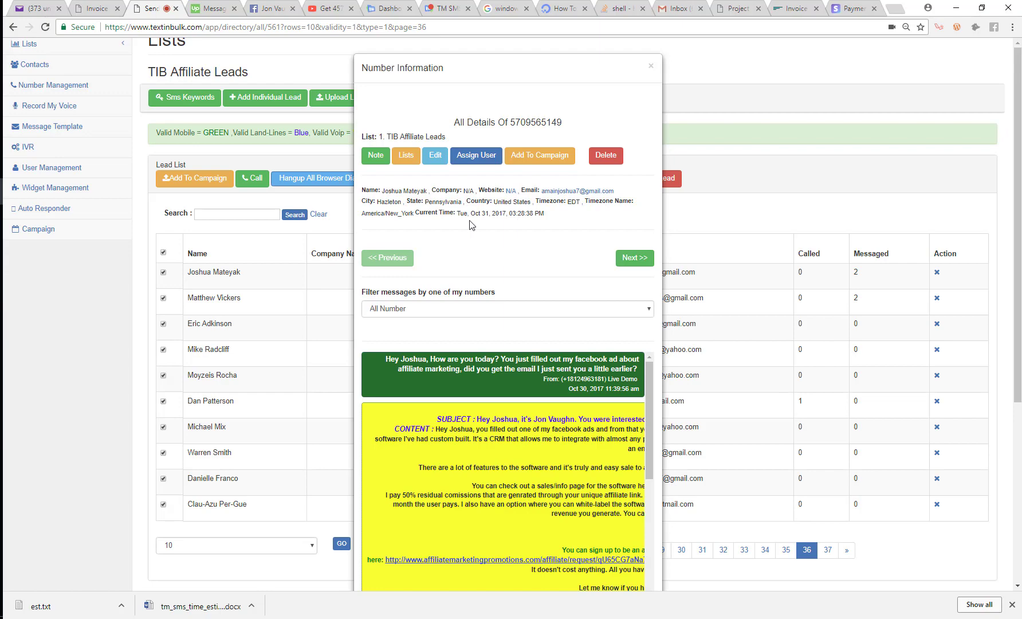
scroll(473, 225, down, 4)
scroll(458, 226, down, 5)
click(611, 566)
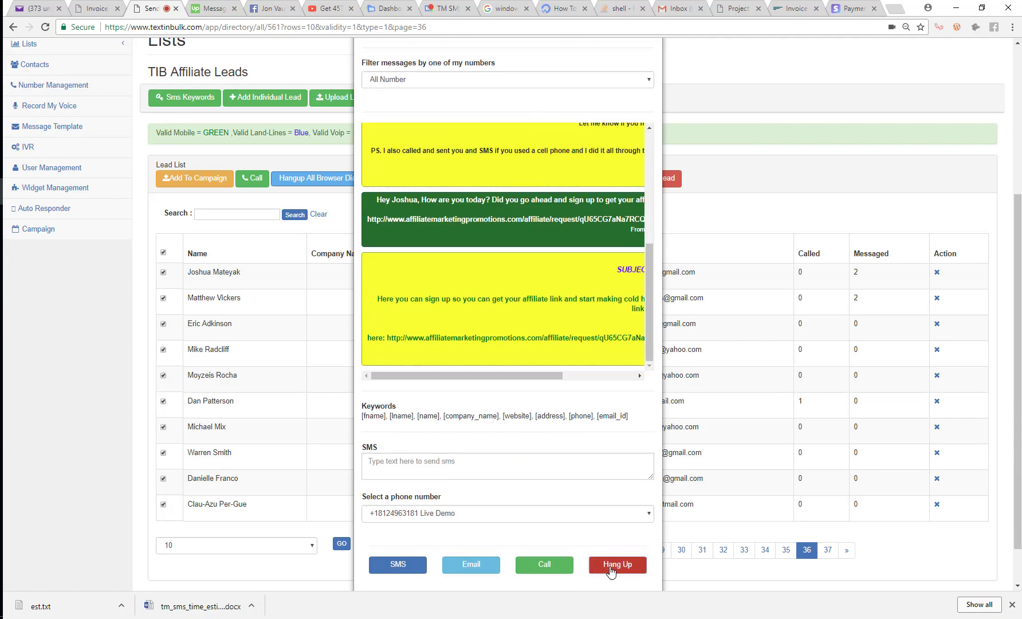
Save the note "Called no answer" on the first lead's record.
scroll(544, 317, up, 10)
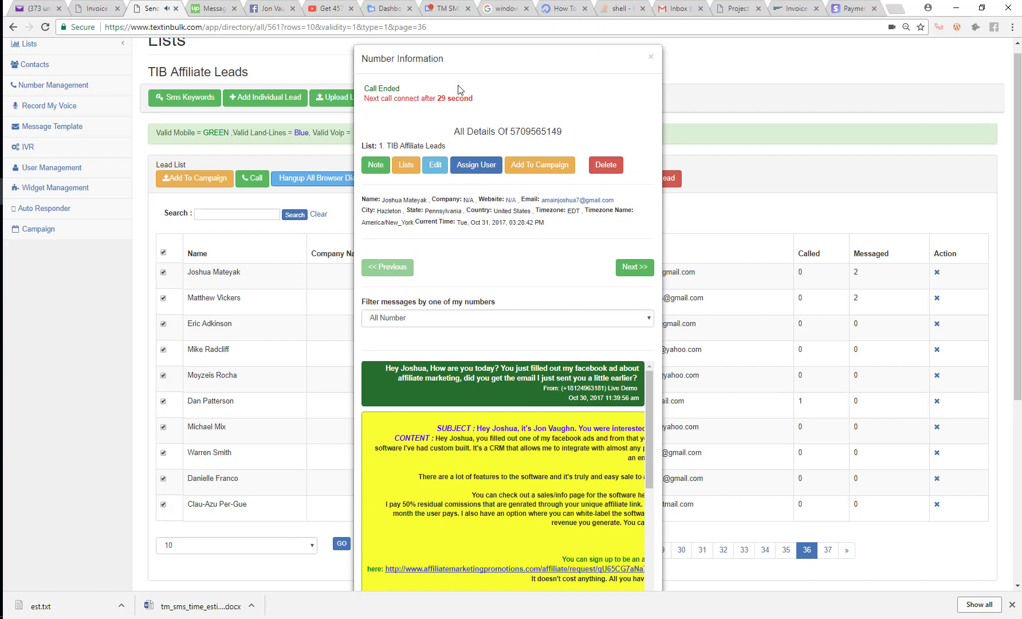
click(389, 166)
scroll(467, 317, down, 2)
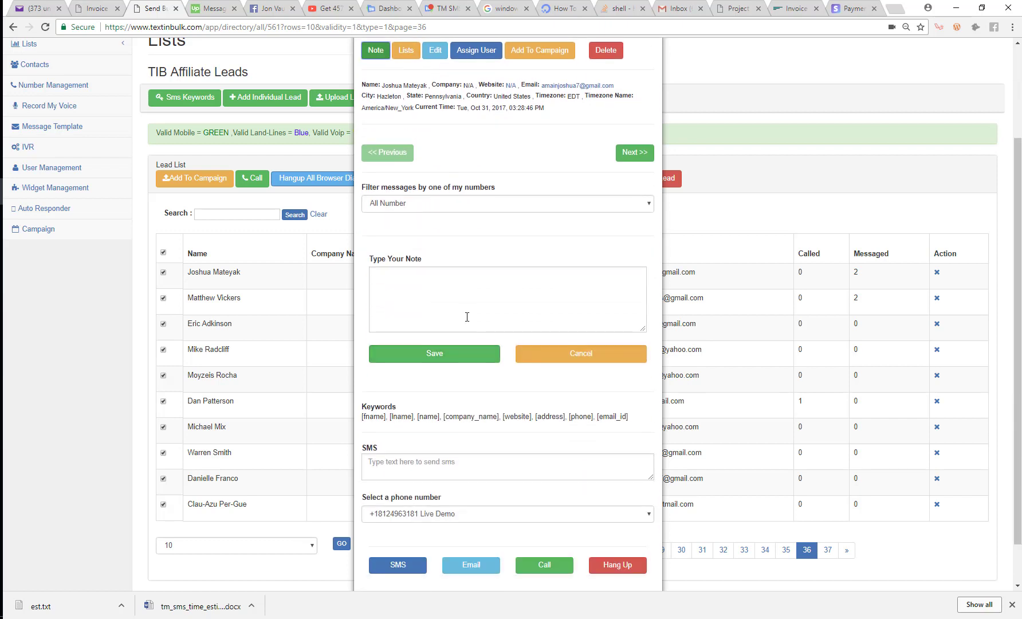
click(467, 310)
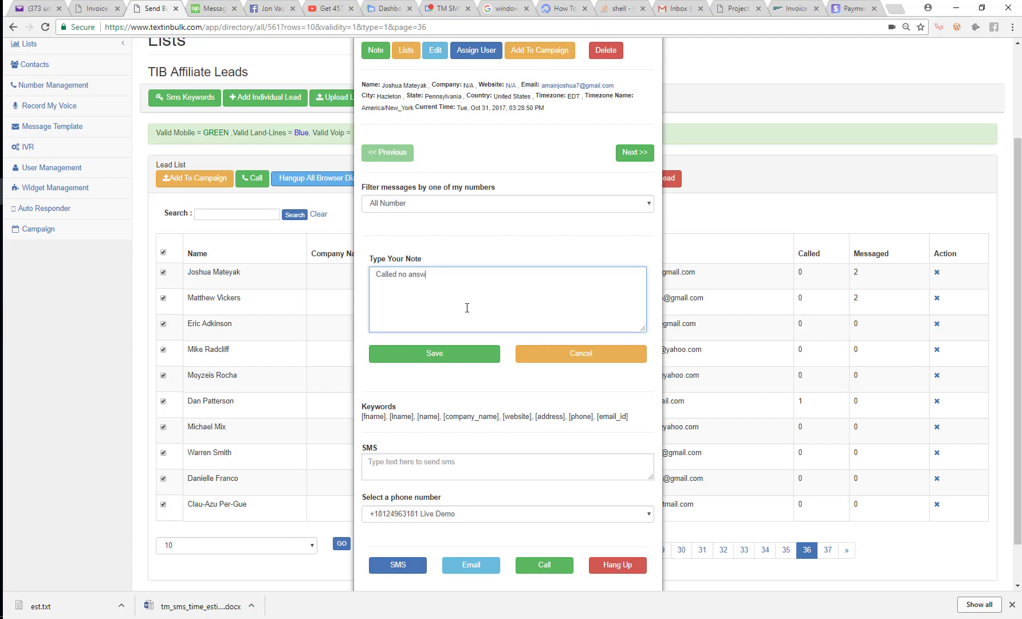
text(Called no answer)
click(427, 354)
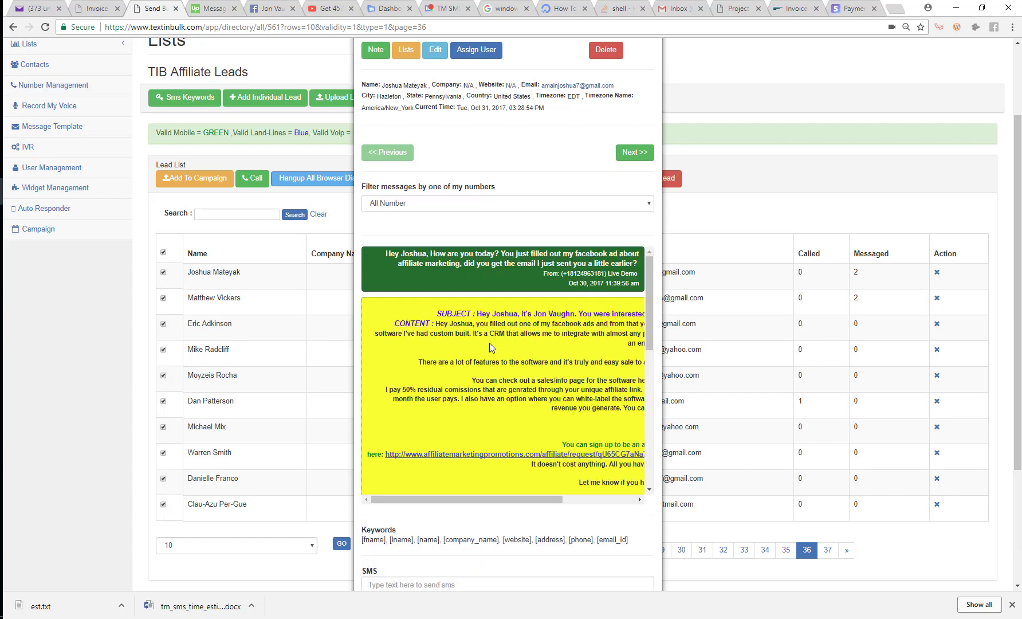
Check the latest call recording and note at the end of the first lead's history.
scroll(490, 345, down, 10)
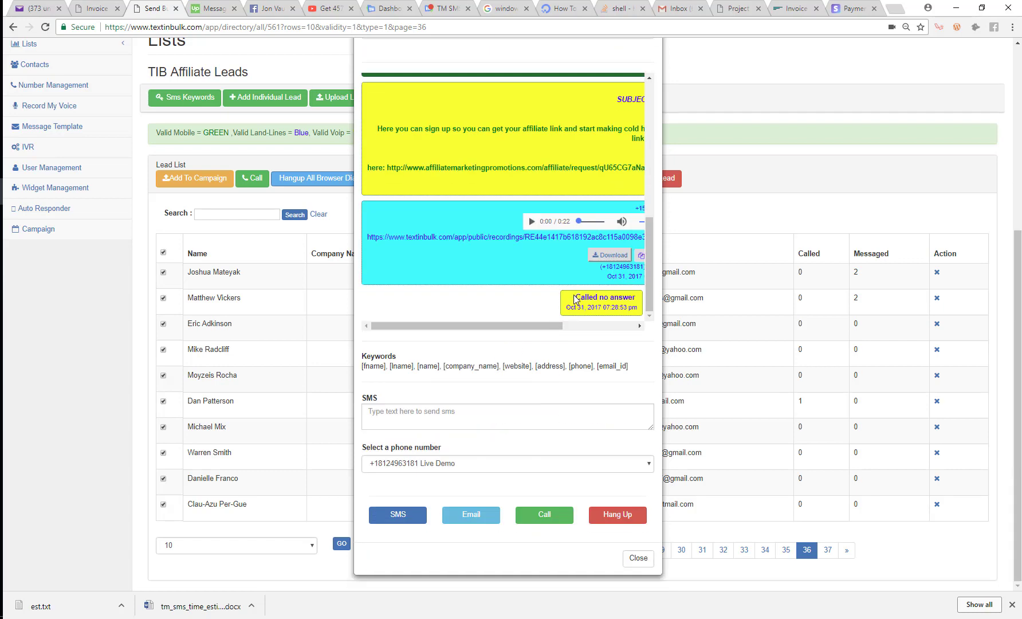
drag(576, 299, 635, 307)
click(615, 299)
scroll(596, 393, up, 10)
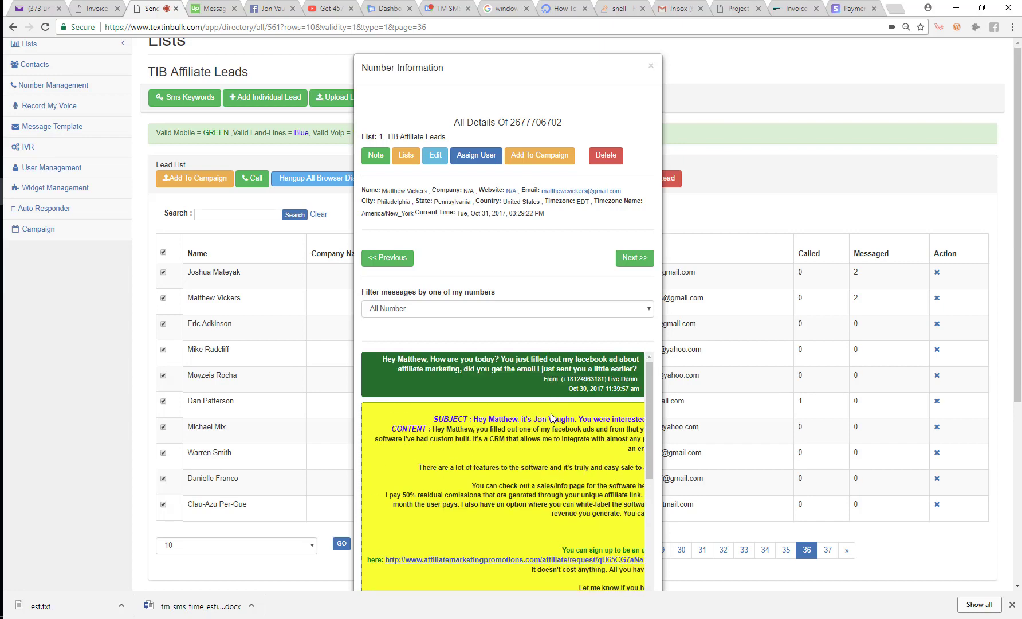
Hang up the dialer's call to the second lead.
scroll(540, 432, down, 5)
scroll(449, 228, down, 5)
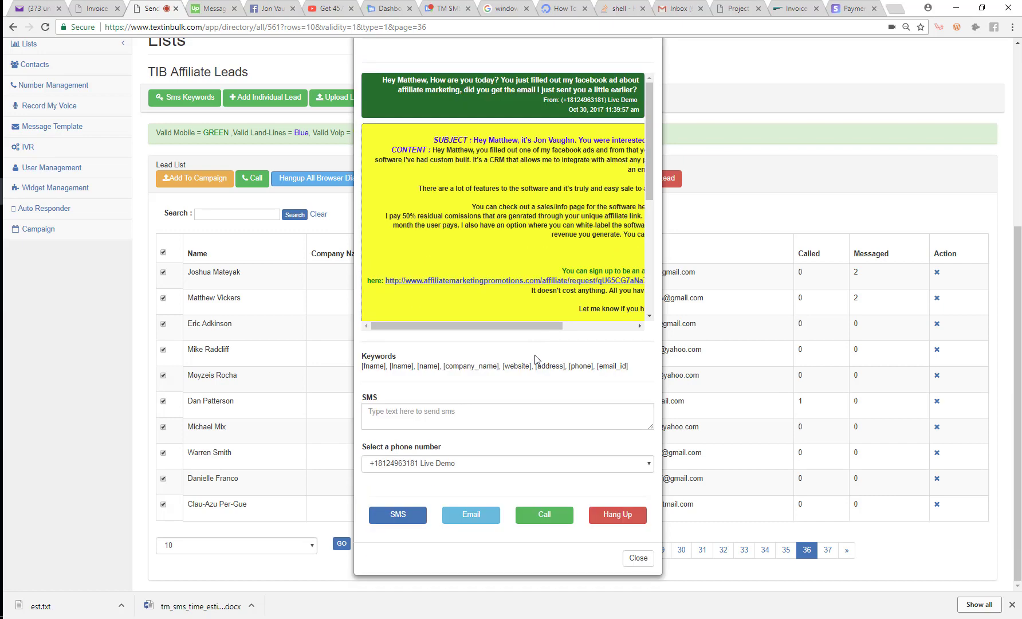
click(610, 526)
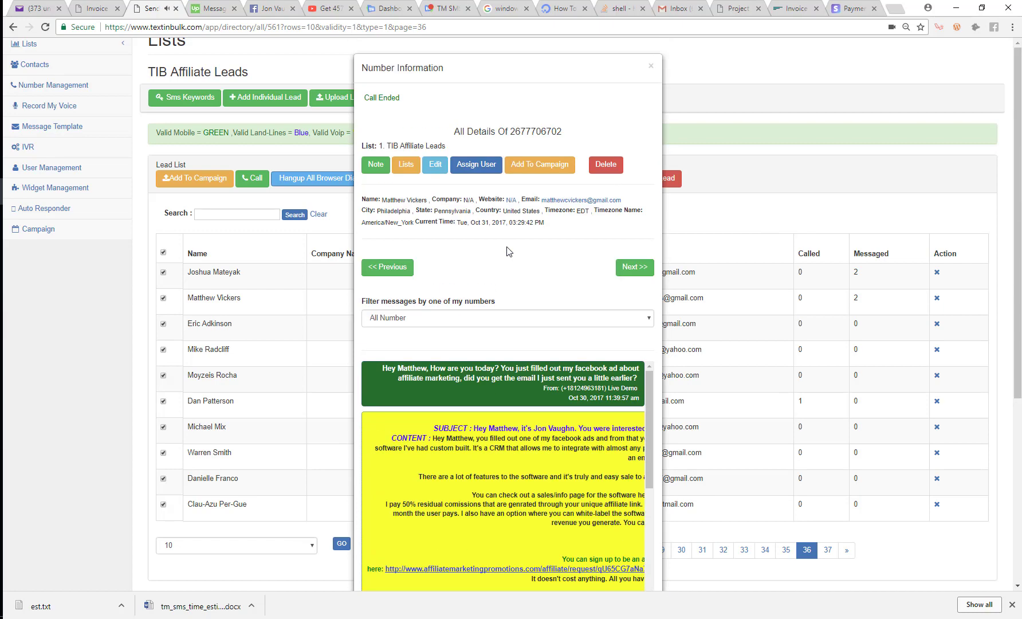
Save the note "called no answer" on the second lead's record.
click(376, 174)
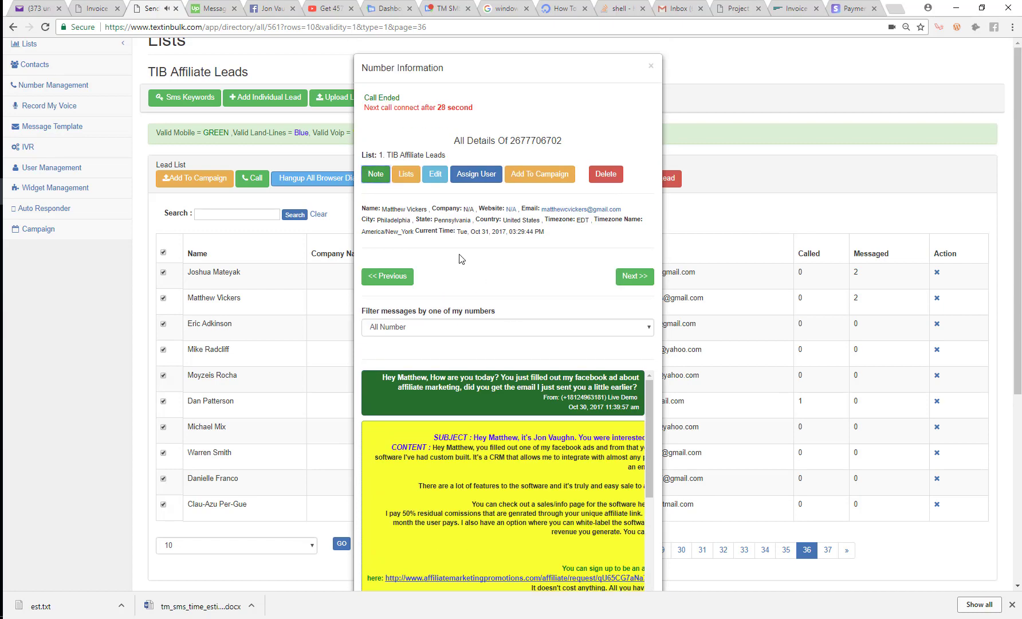
scroll(461, 402, down, 1)
click(460, 367)
text(called no answer)
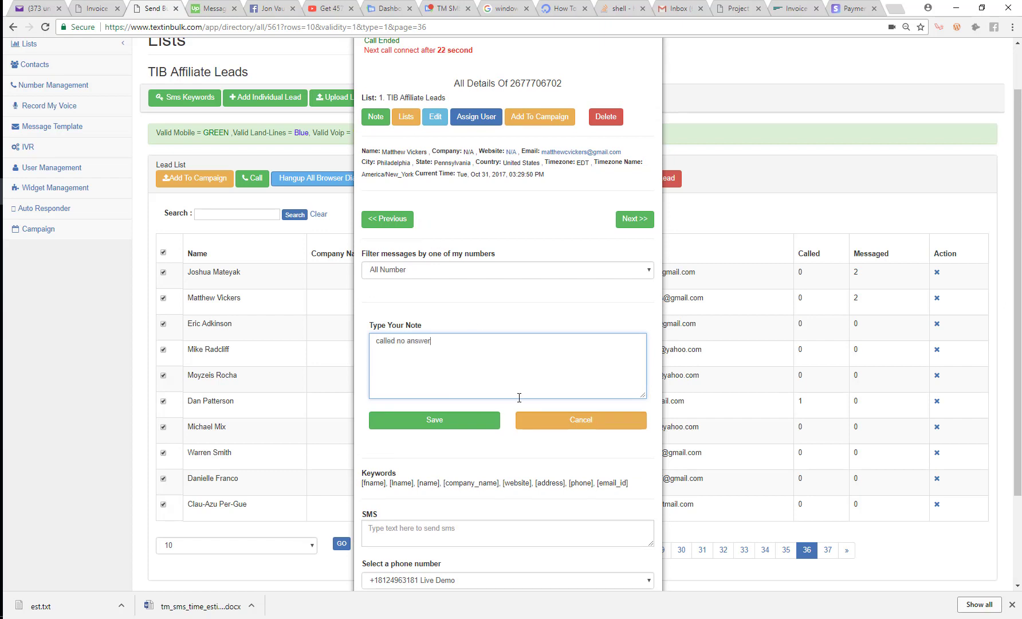
click(450, 427)
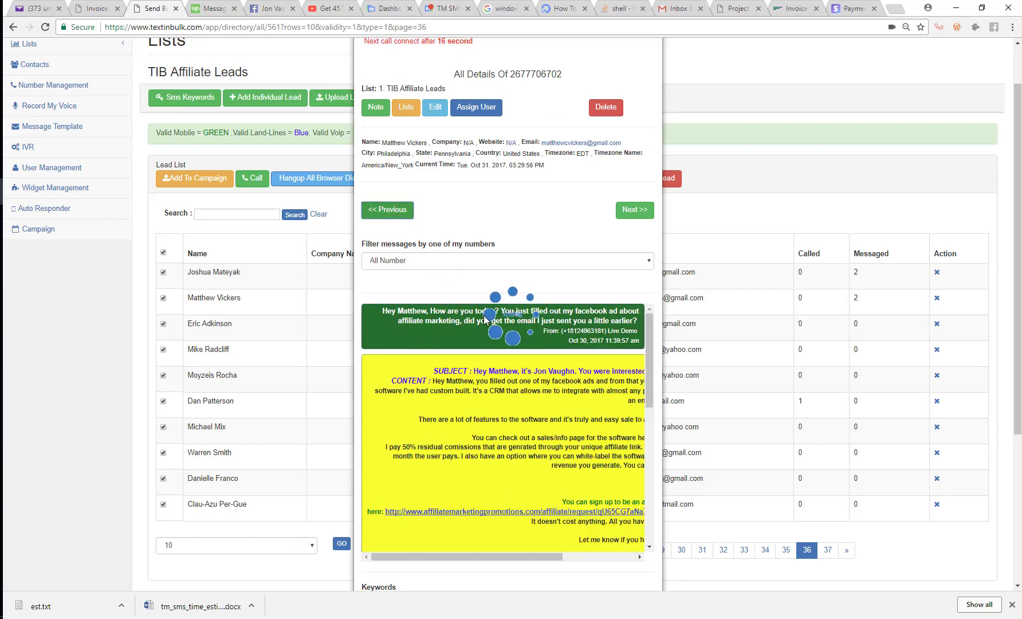
Return to the previous lead's record to review its call recording and note, and move on to the next lead.
scroll(505, 319, up, 5)
scroll(471, 395, down, 6)
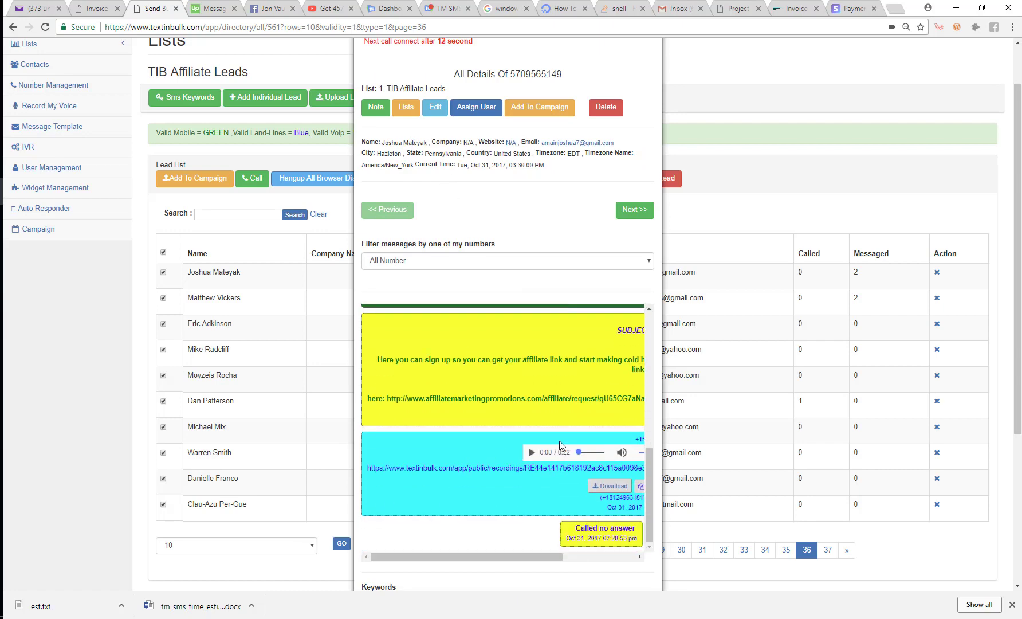
scroll(505, 458, up, 2)
scroll(527, 424, down, 2)
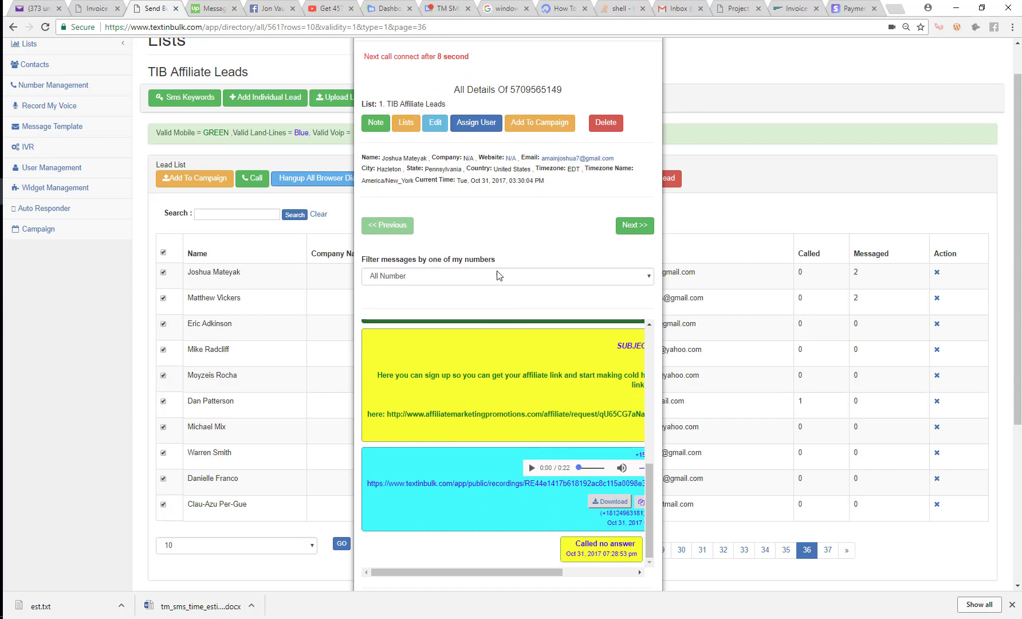
scroll(434, 95, up, 1)
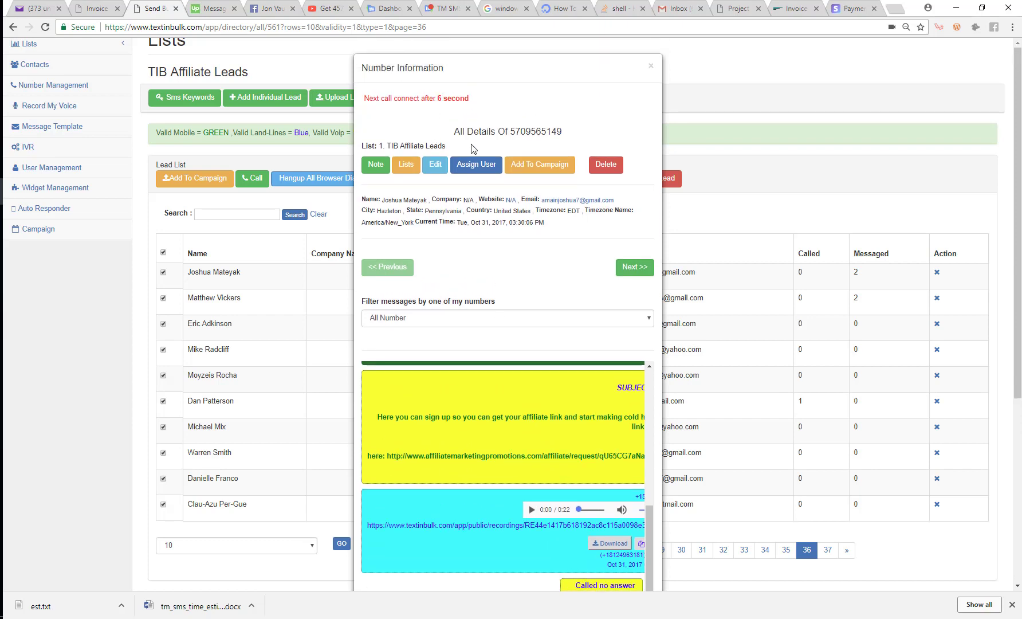
click(632, 269)
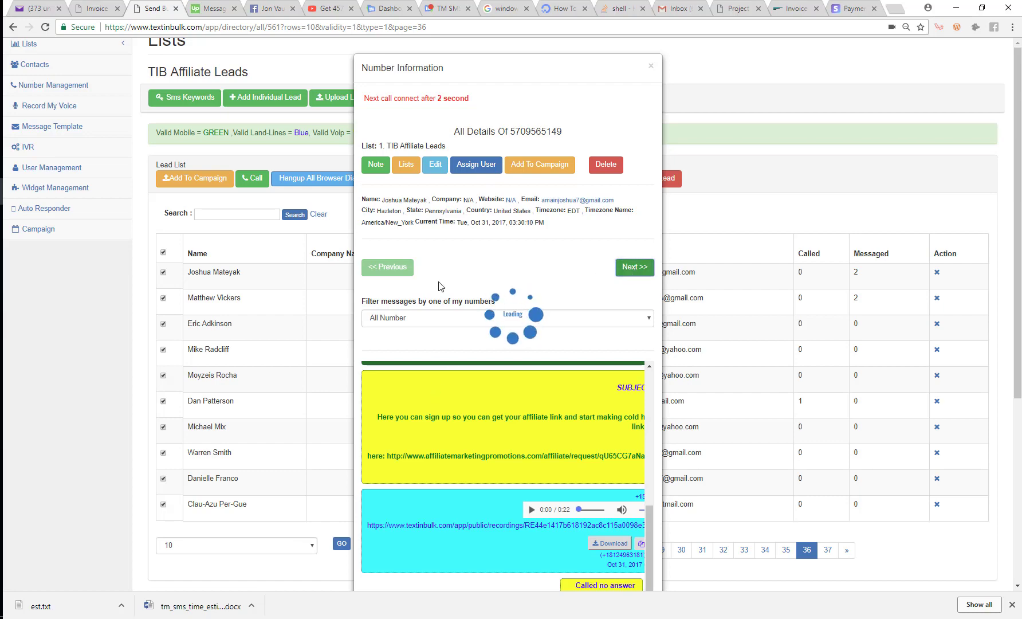
Hang up the call to the third lead and save the note "not a valid number" on its record.
click(431, 169)
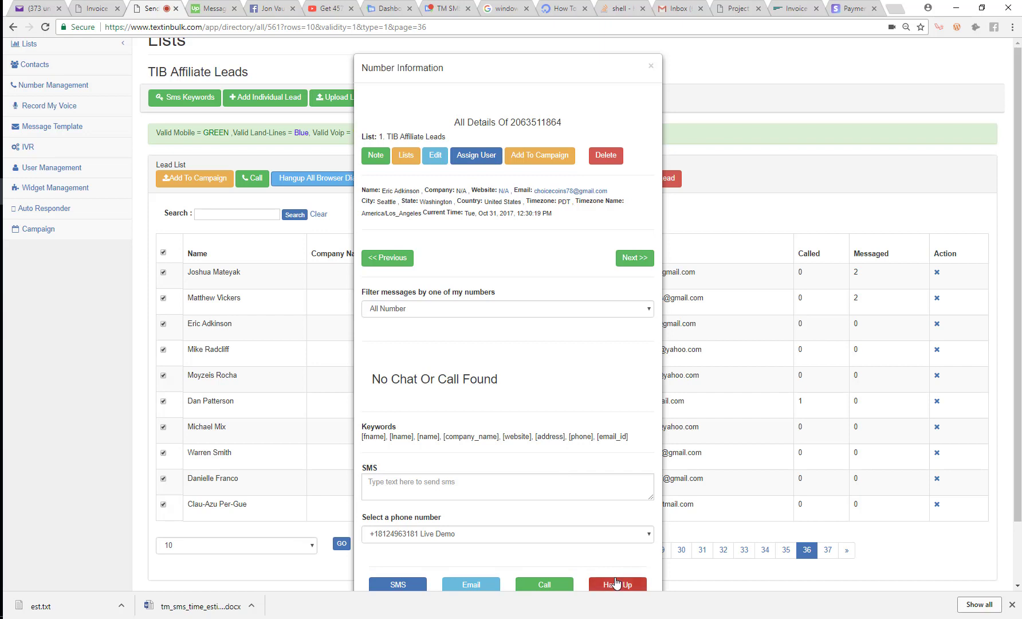
scroll(607, 447, down, 2)
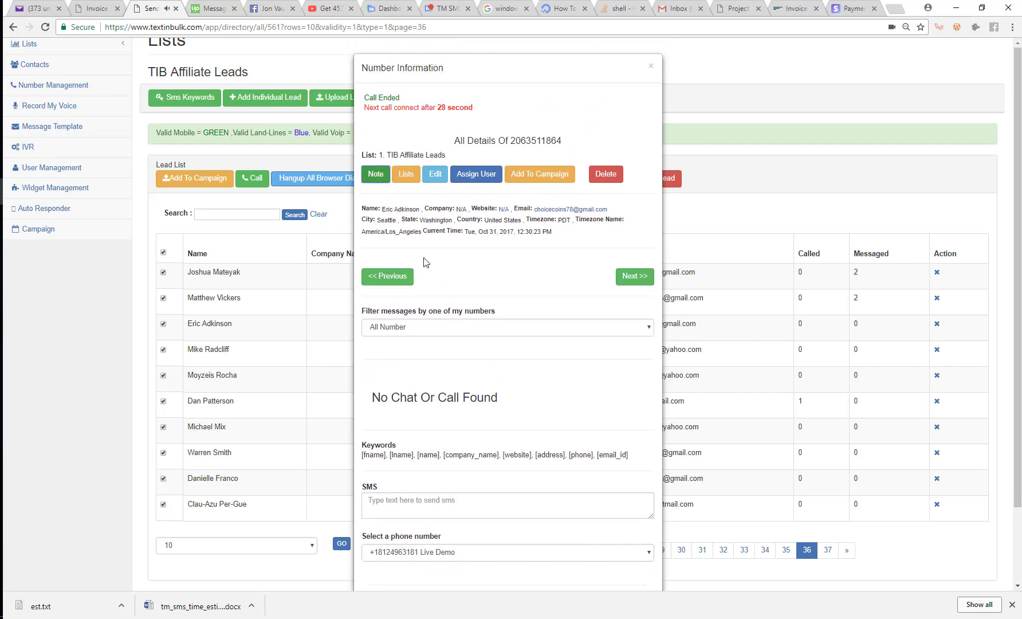
click(437, 404)
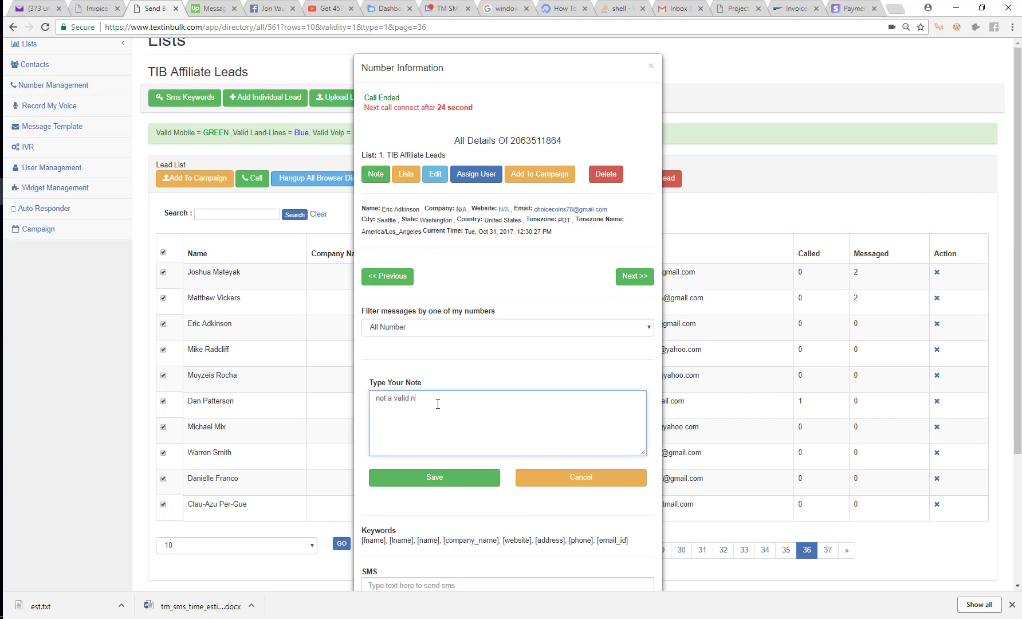
click(432, 490)
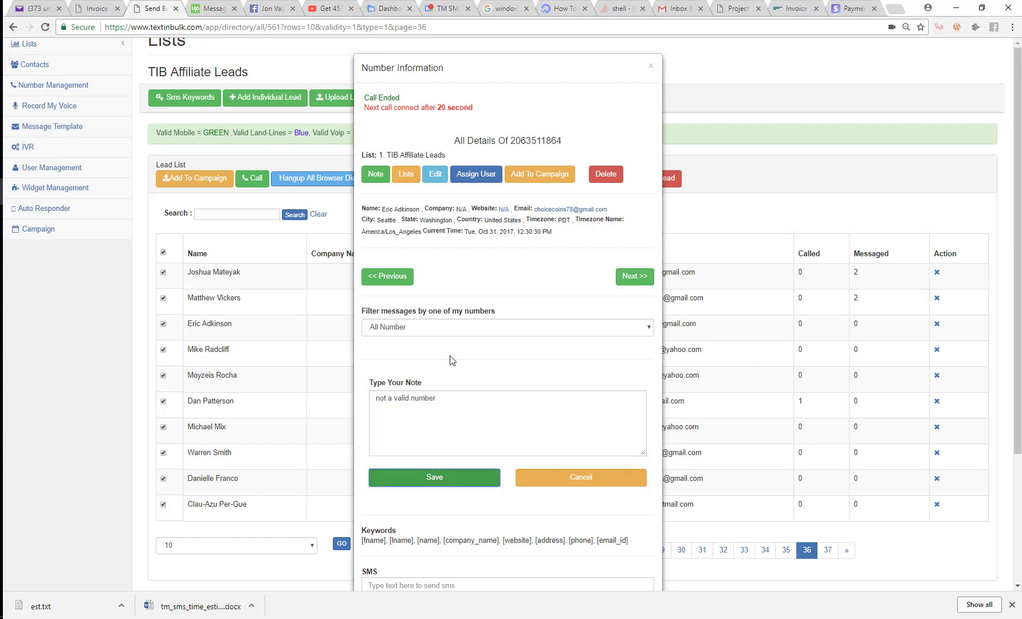
Review the third lead's call recording and saved note, close the record and locate the option for ending all browser dialer calls.
scroll(470, 383, down, 3)
scroll(473, 388, up, 3)
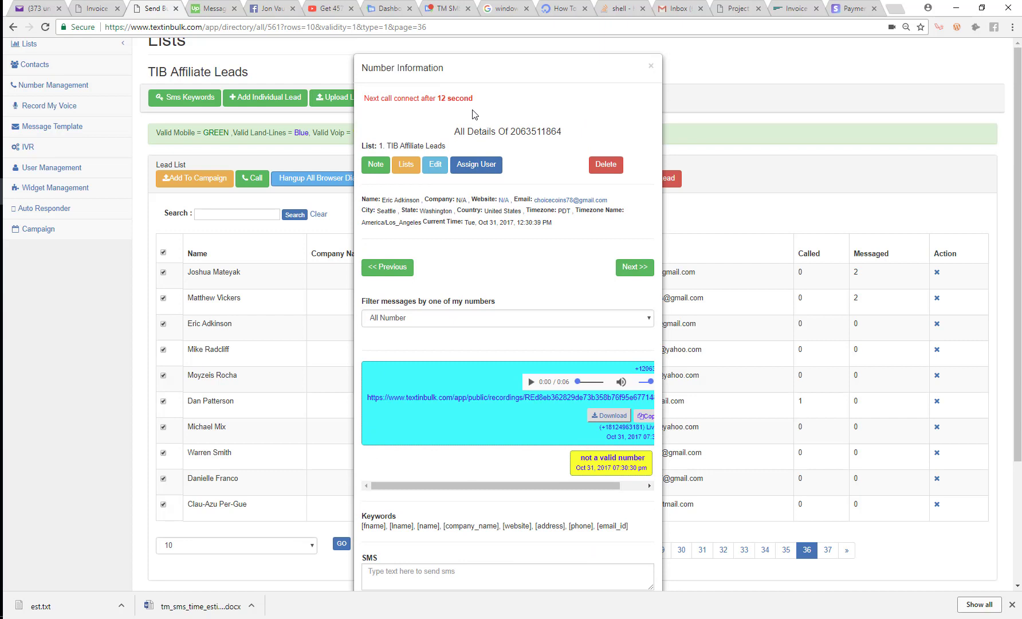
click(735, 83)
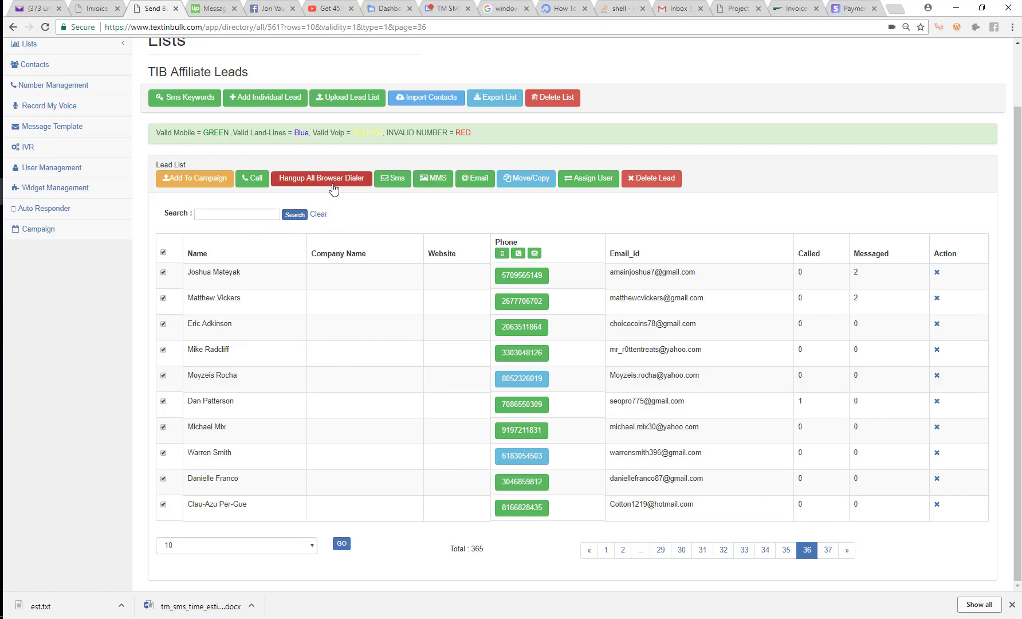
click(317, 184)
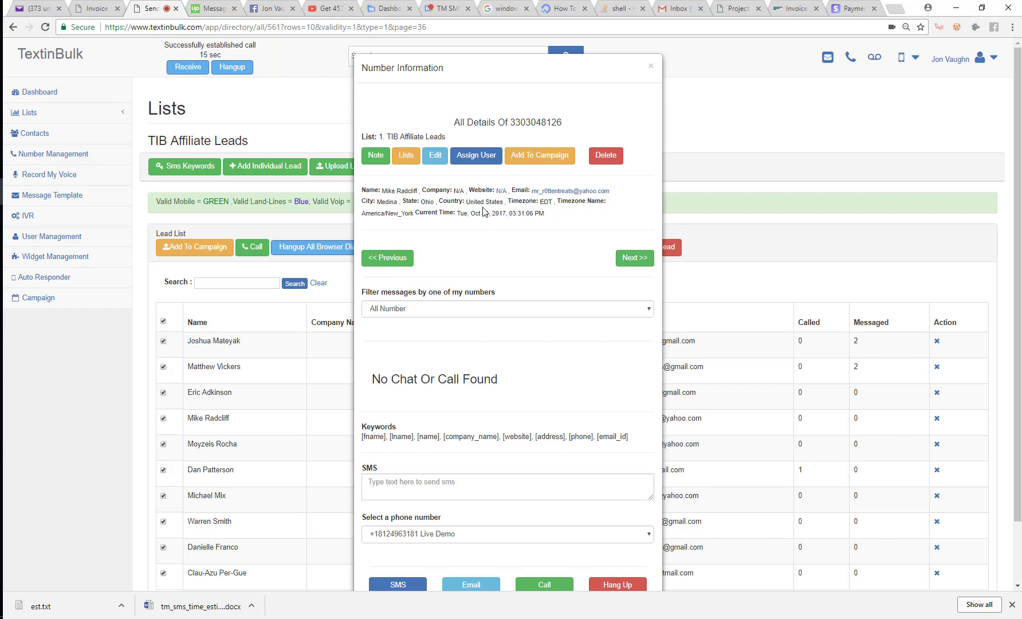
Hang up the call to the fourth lead and save the note "called got voicemail, didn't leave a voice mail" on its record.
scroll(493, 298, down, 2)
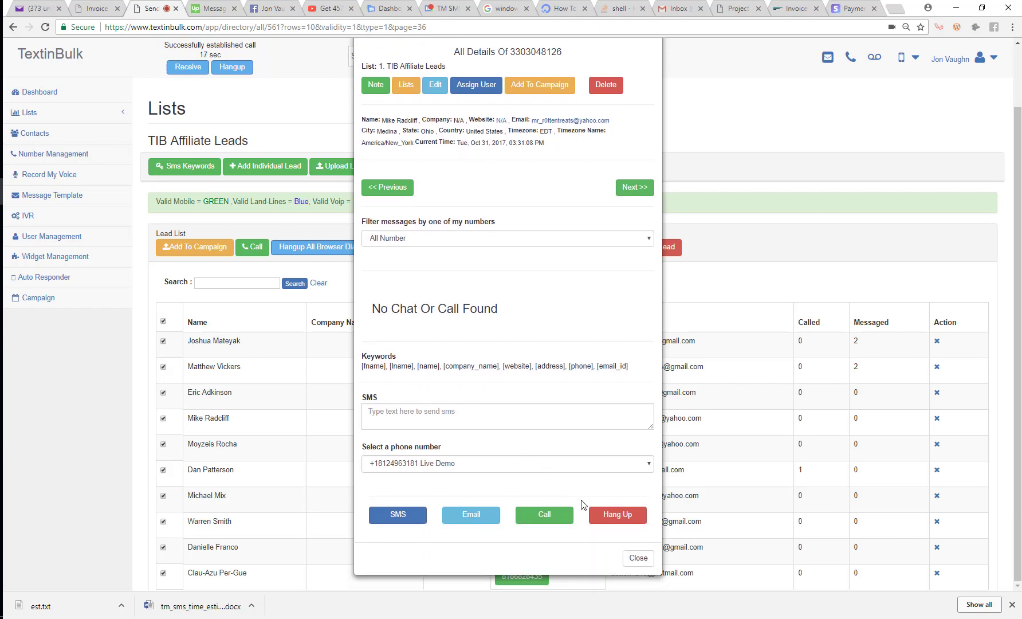
click(616, 514)
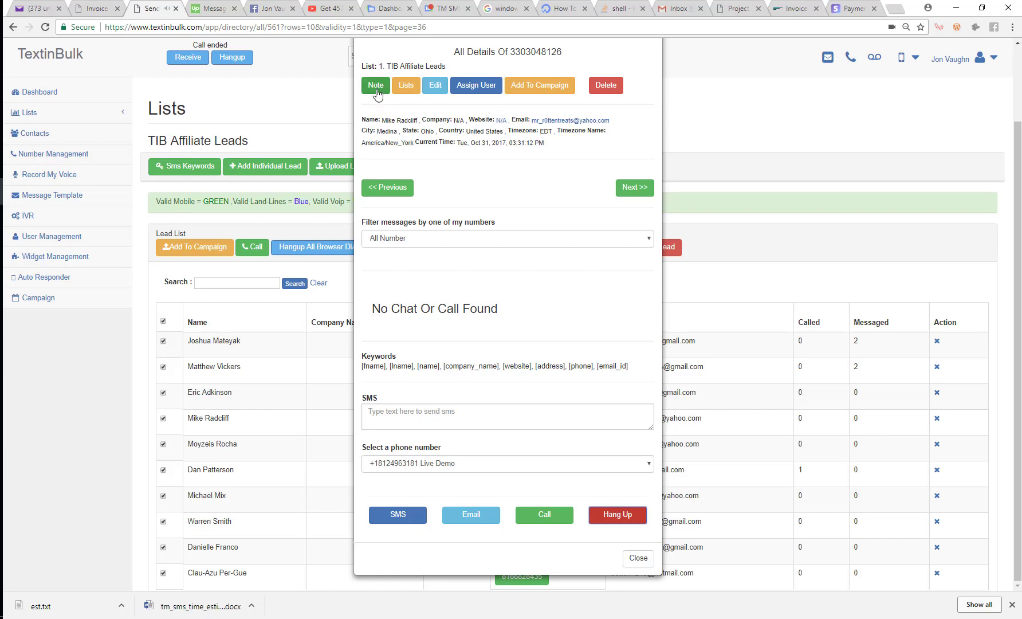
click(380, 165)
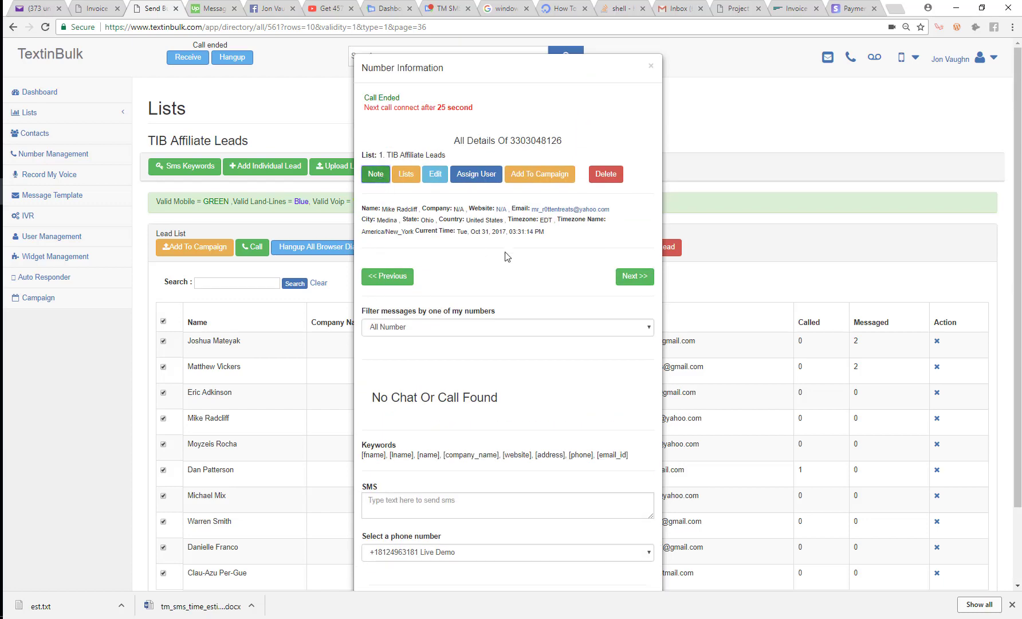
scroll(486, 441, down, 2)
click(376, 279)
text(ca)
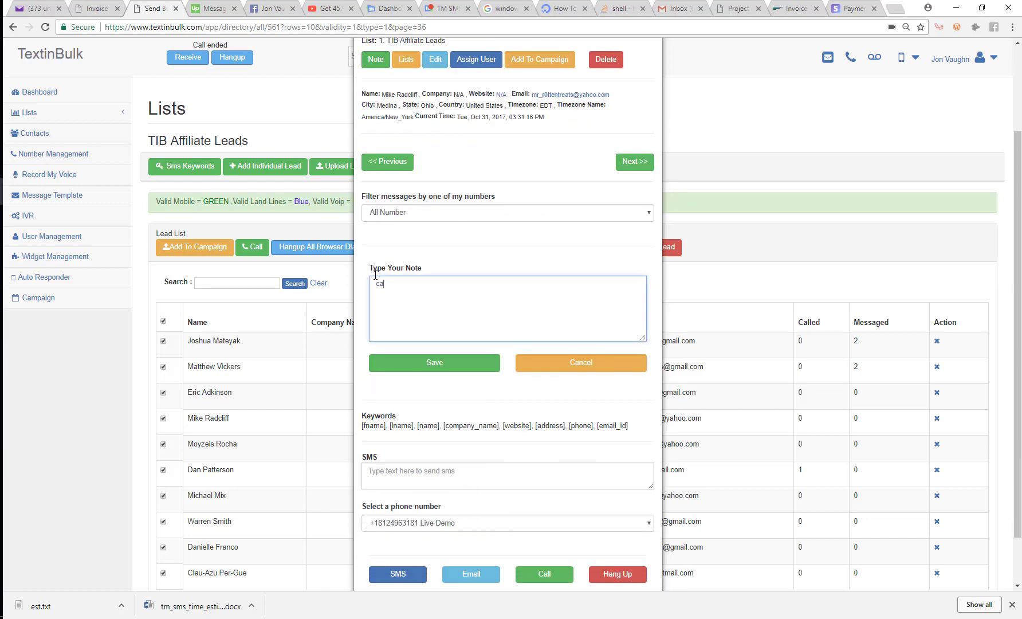
text(lled got voicemail, didn't leave a voice mail)
click(481, 363)
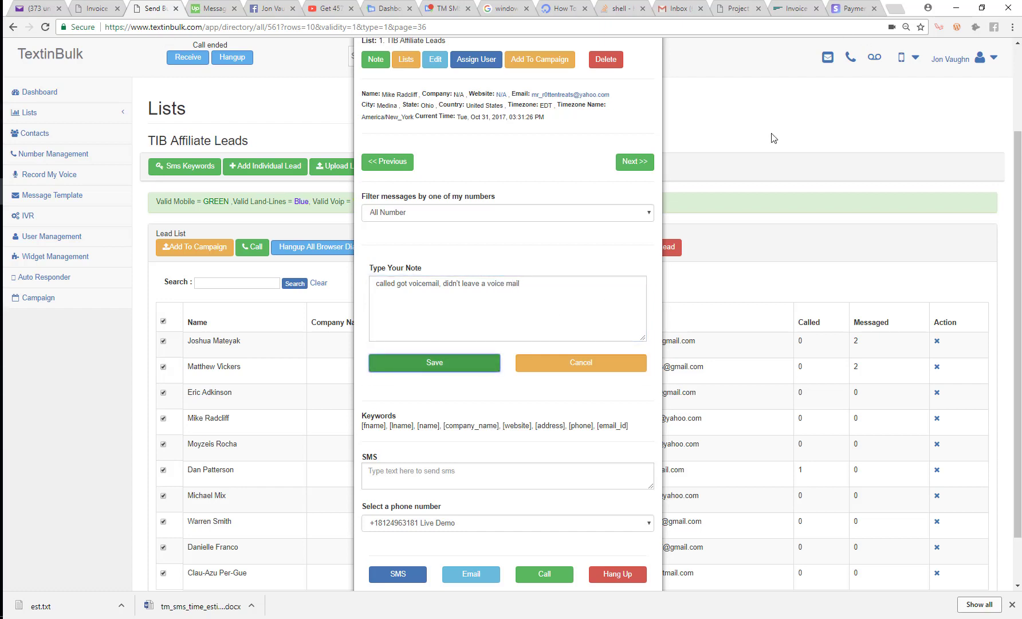
mouse_move(2, 298)
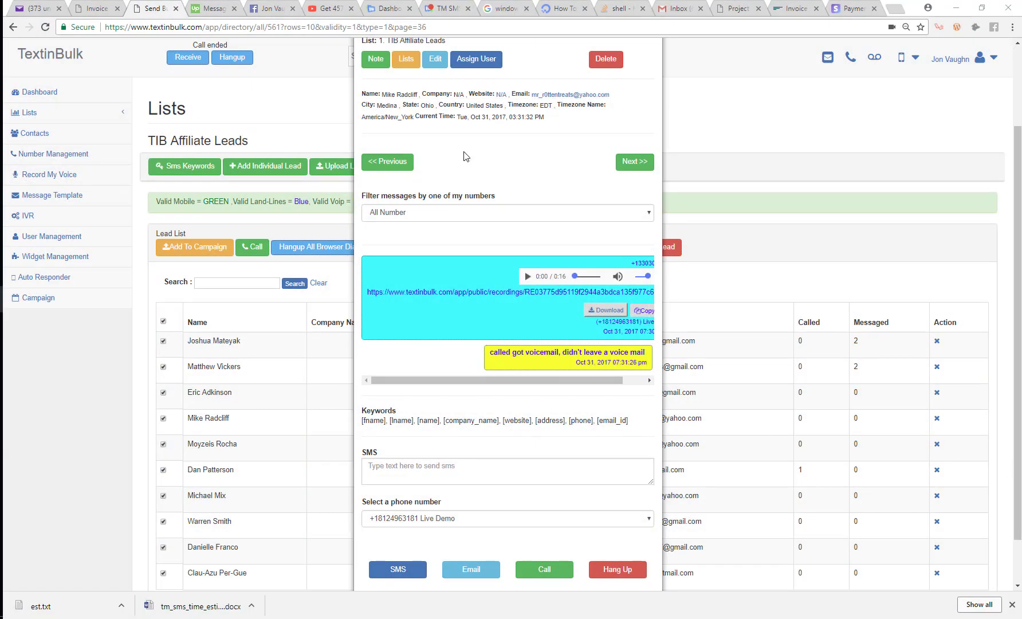
scroll(463, 156, up, 2)
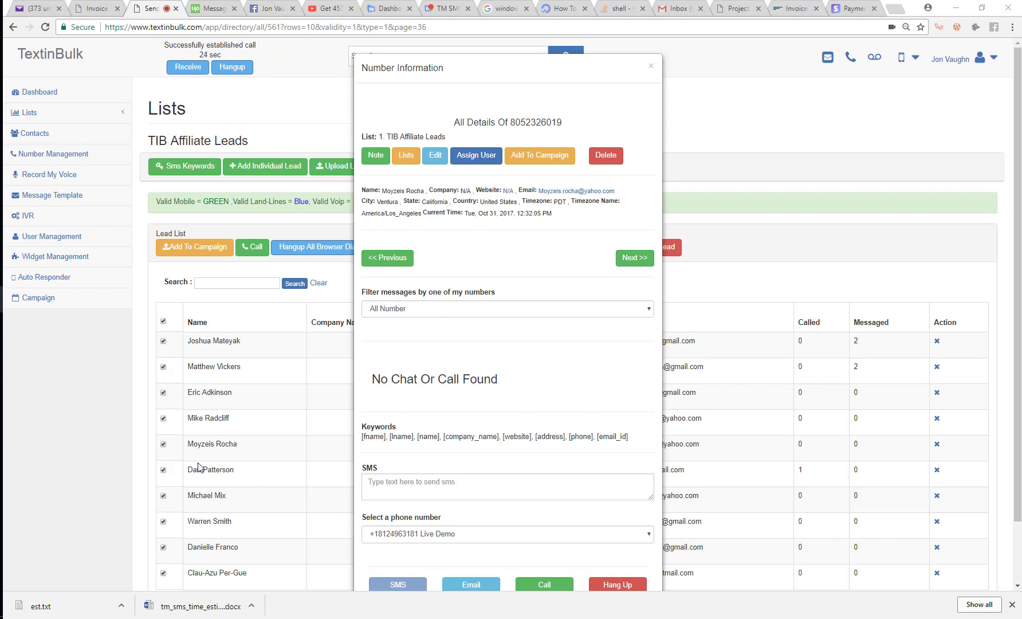
Hang up the call to the fifth lead and save the note "didn't want to speak to them" on its record.
scroll(549, 451, down, 1)
click(599, 518)
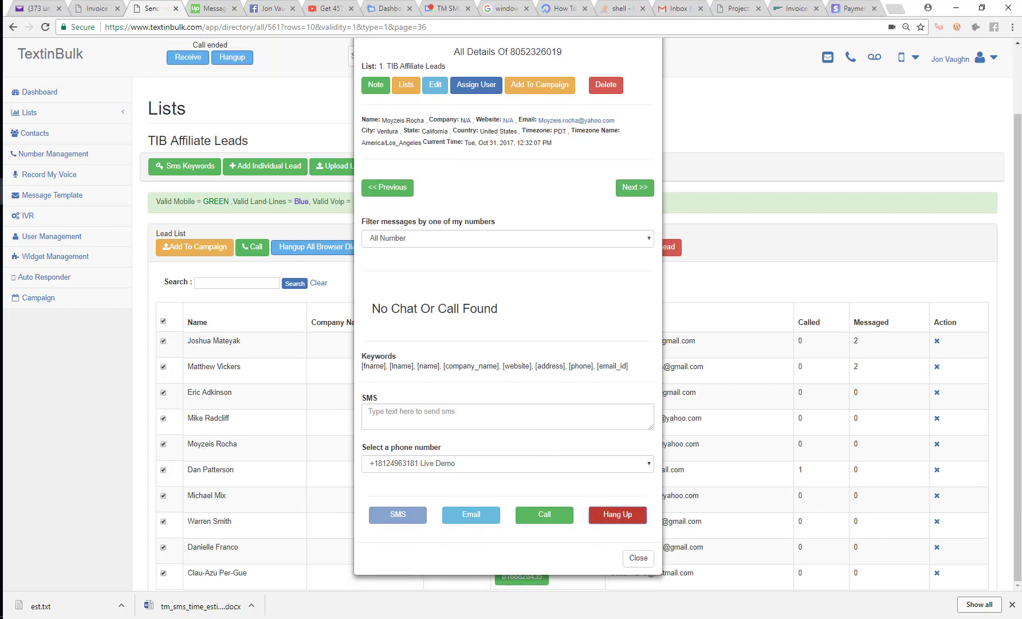
click(390, 178)
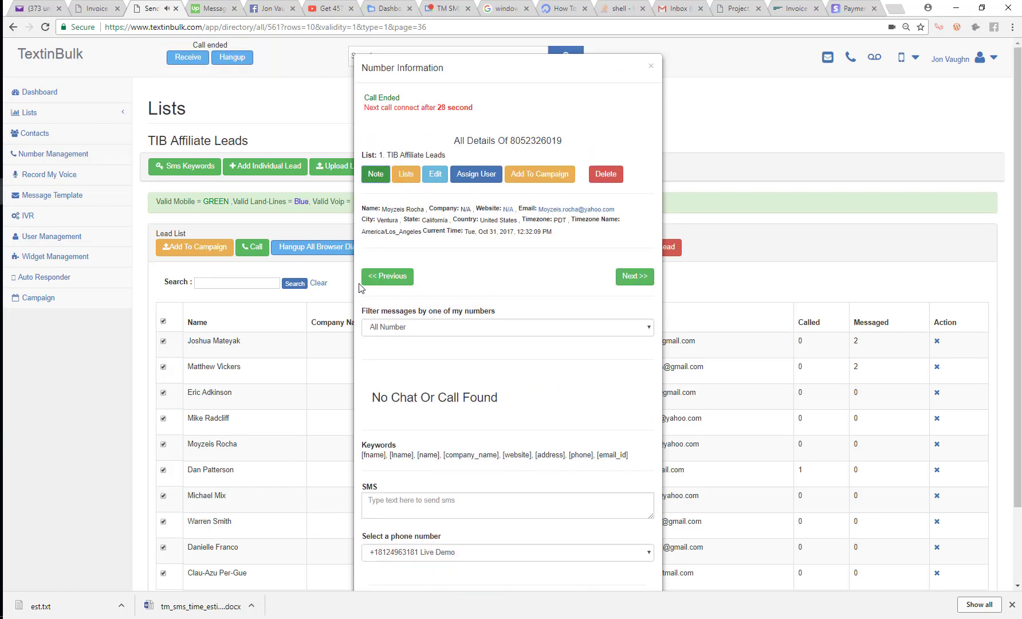
click(412, 406)
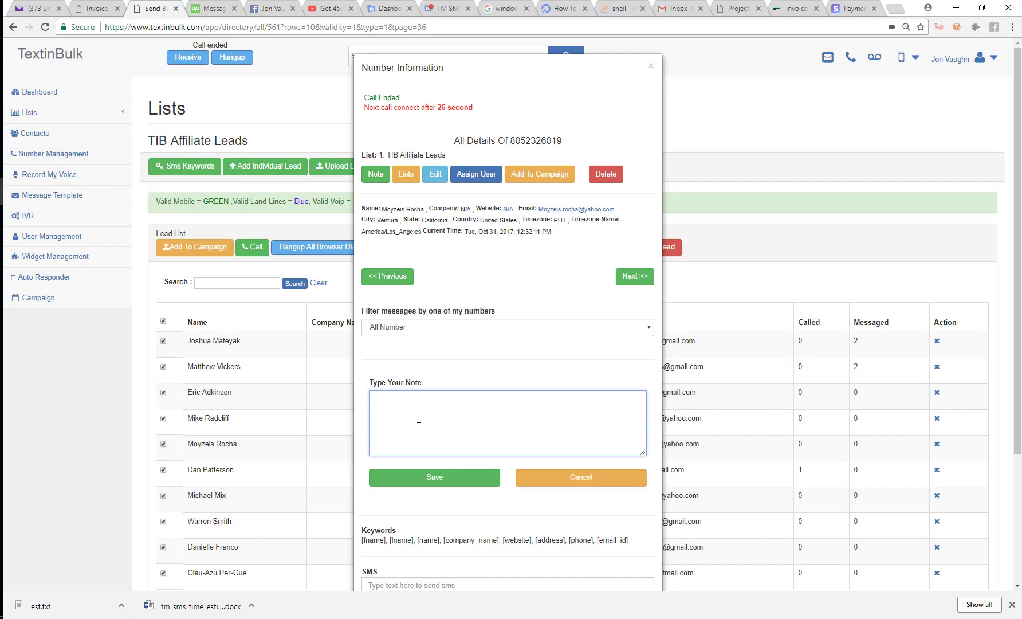
text(didn't want to speak to them)
click(417, 480)
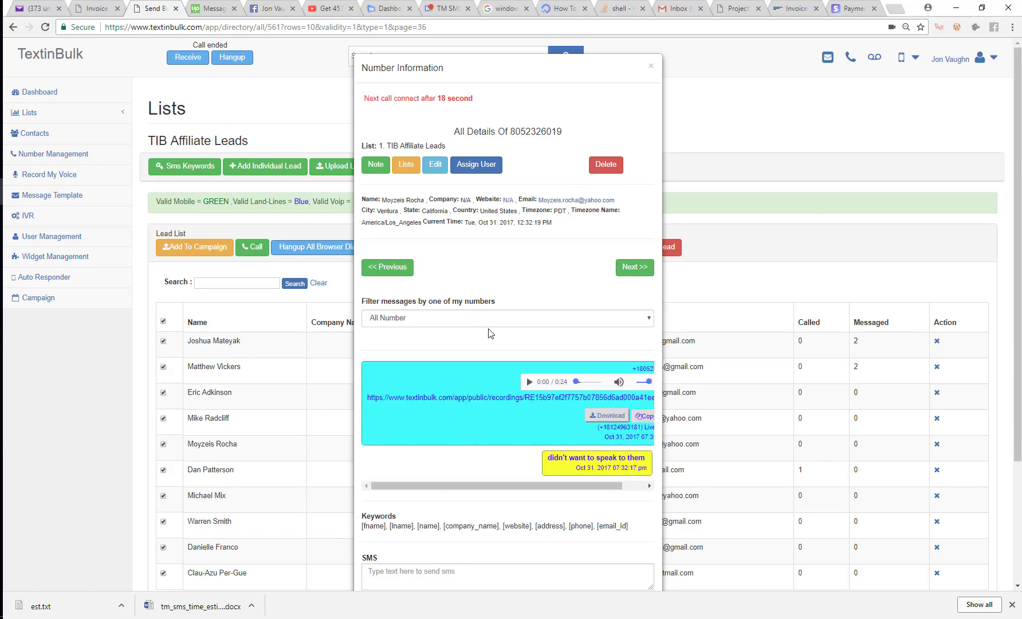
scroll(491, 337, down, 3)
scroll(493, 277, up, 3)
scroll(164, 484, down, 3)
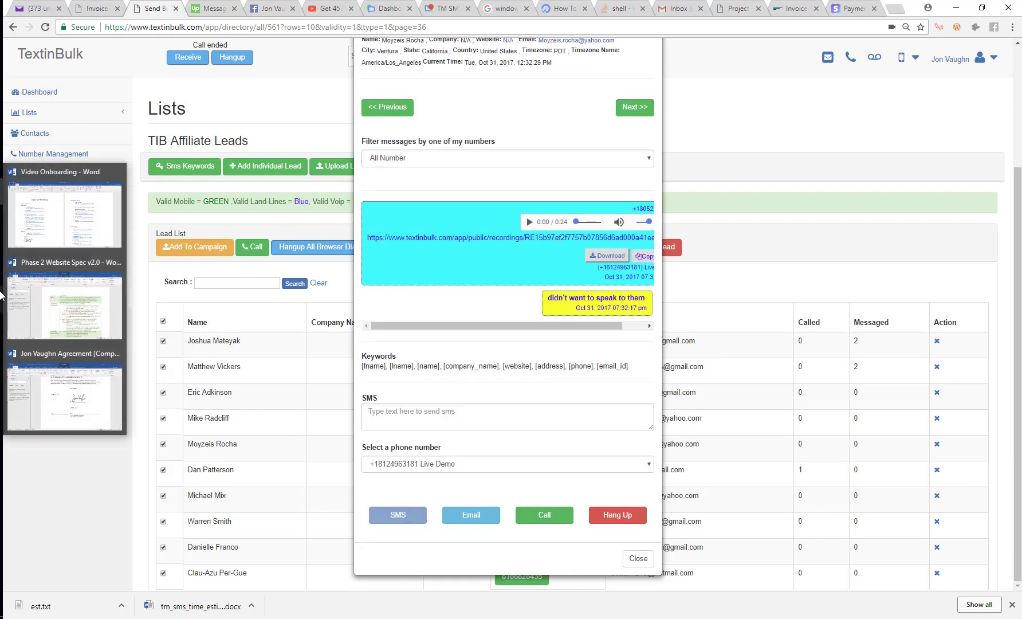
scroll(686, 307, up, 3)
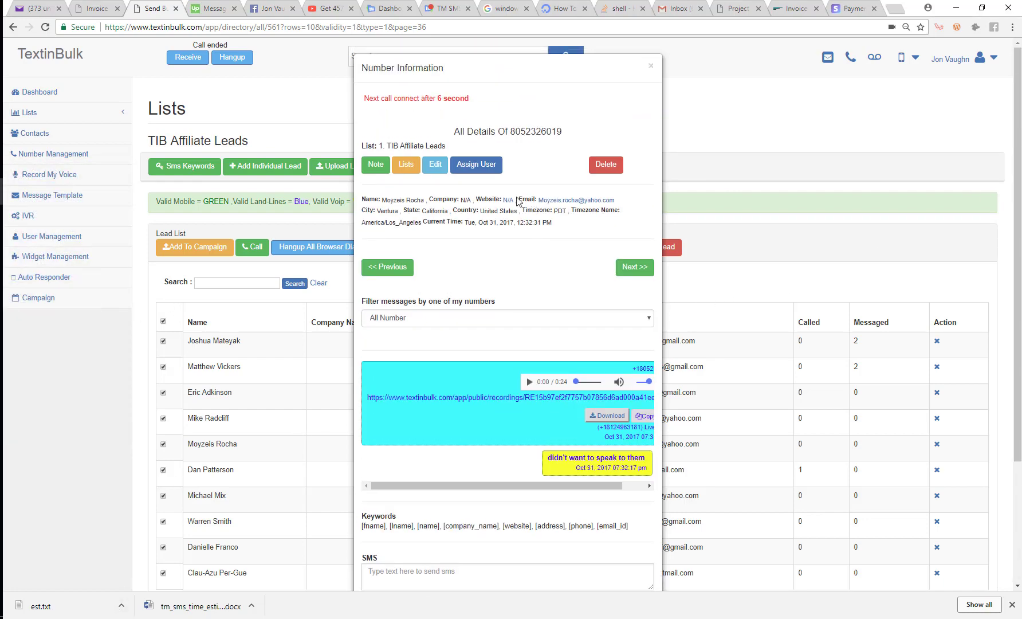
drag(472, 99, 426, 99)
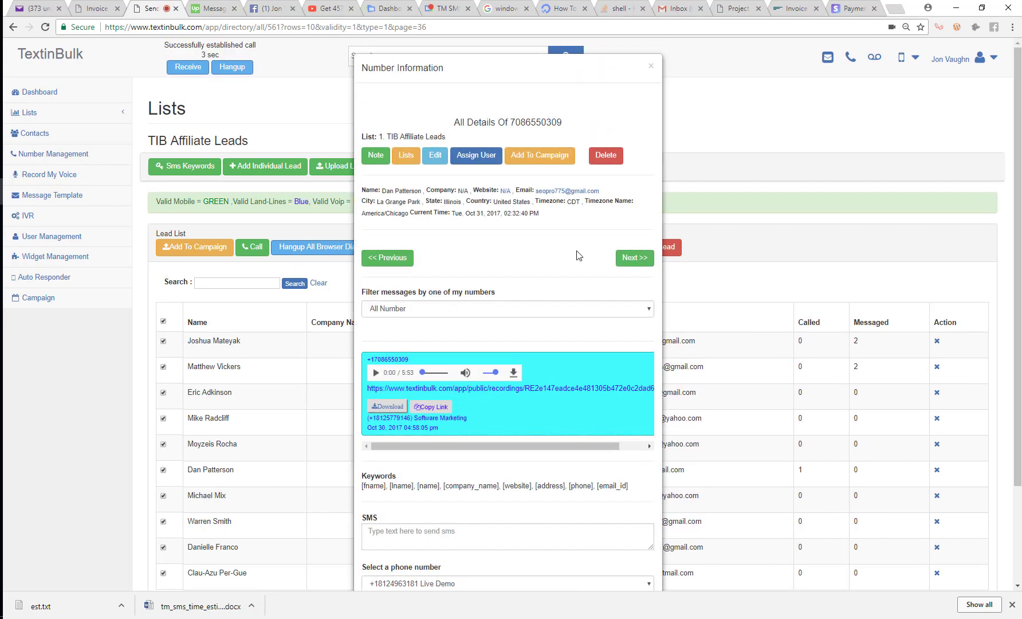
Play parts of the sixth lead's earlier call recording, skipping ahead to about 3:45, pause it and close the record.
drag(419, 191, 394, 190)
scroll(445, 321, down, 2)
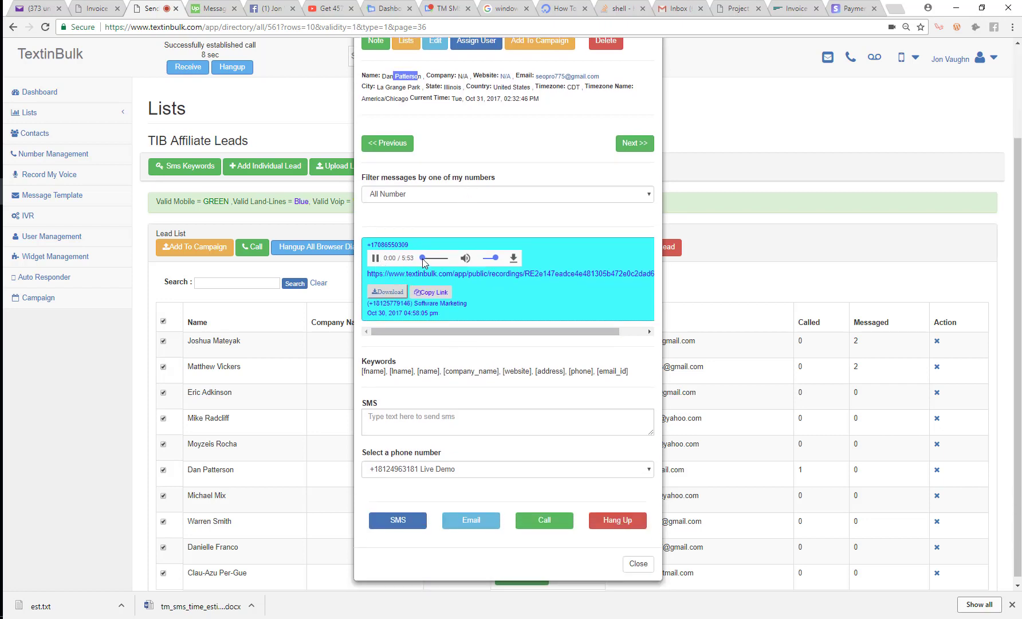
drag(423, 259, 427, 259)
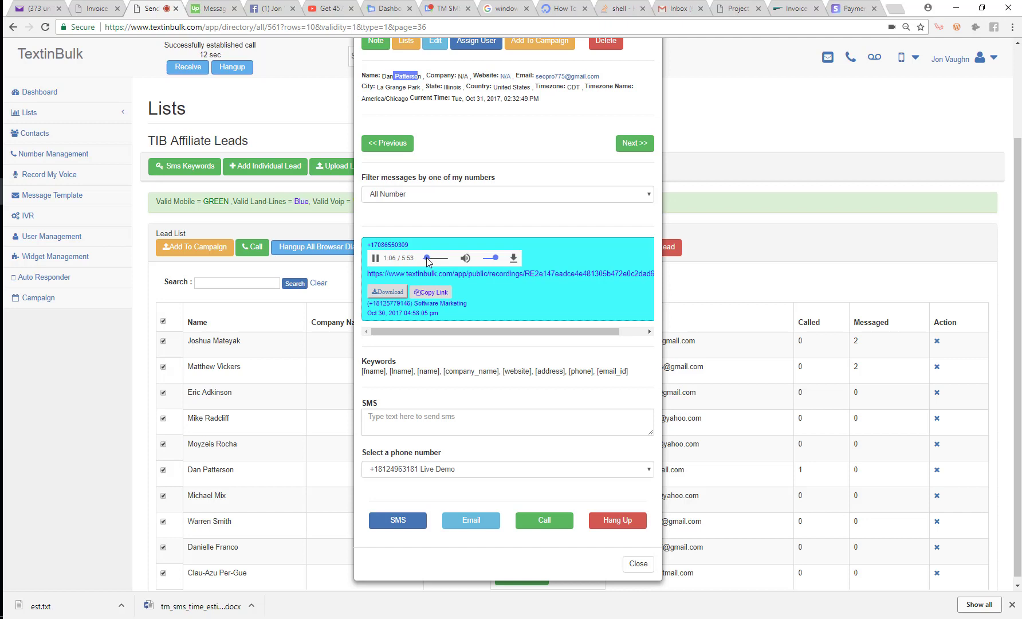
drag(426, 259, 434, 259)
click(376, 259)
scroll(395, 275, up, 2)
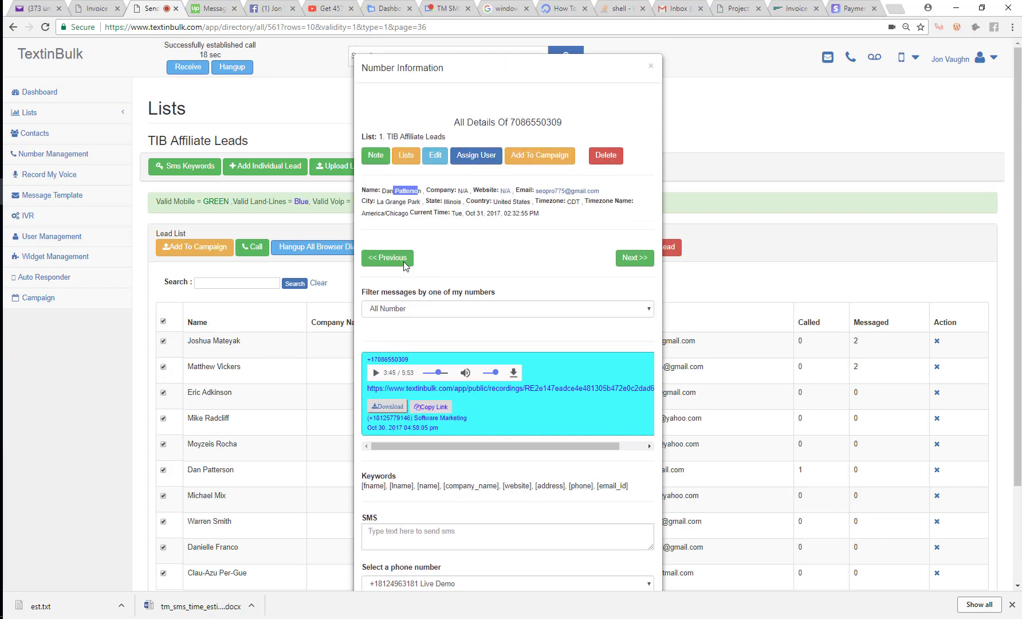
click(385, 192)
double_click(385, 192)
click(12, 410)
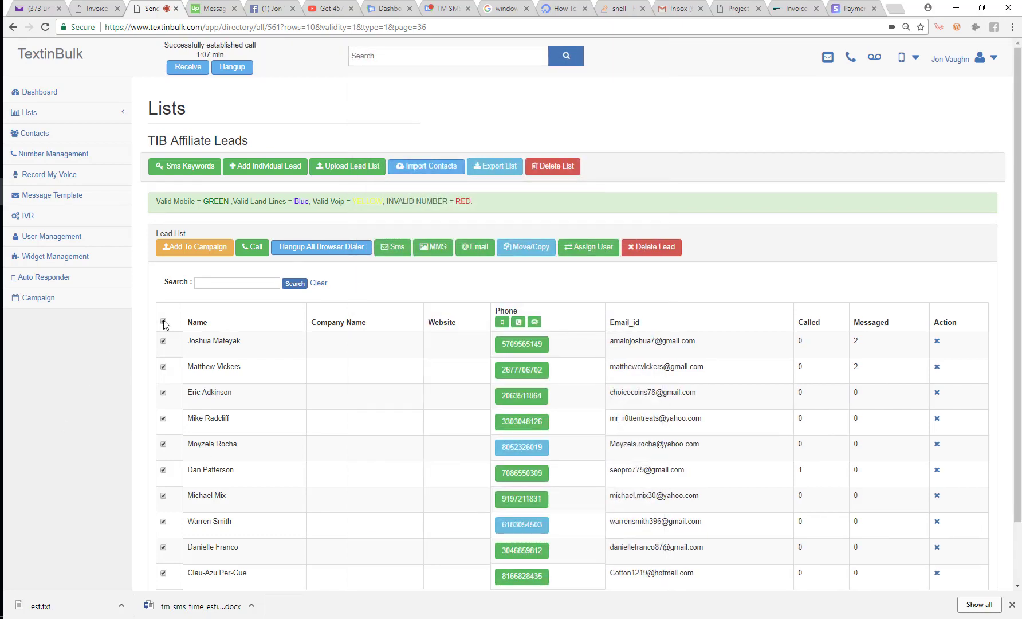
Select only the sixth lead and set up a call to it with the Scheduled Call IVR and the Live Demo phone number.
click(164, 322)
click(163, 471)
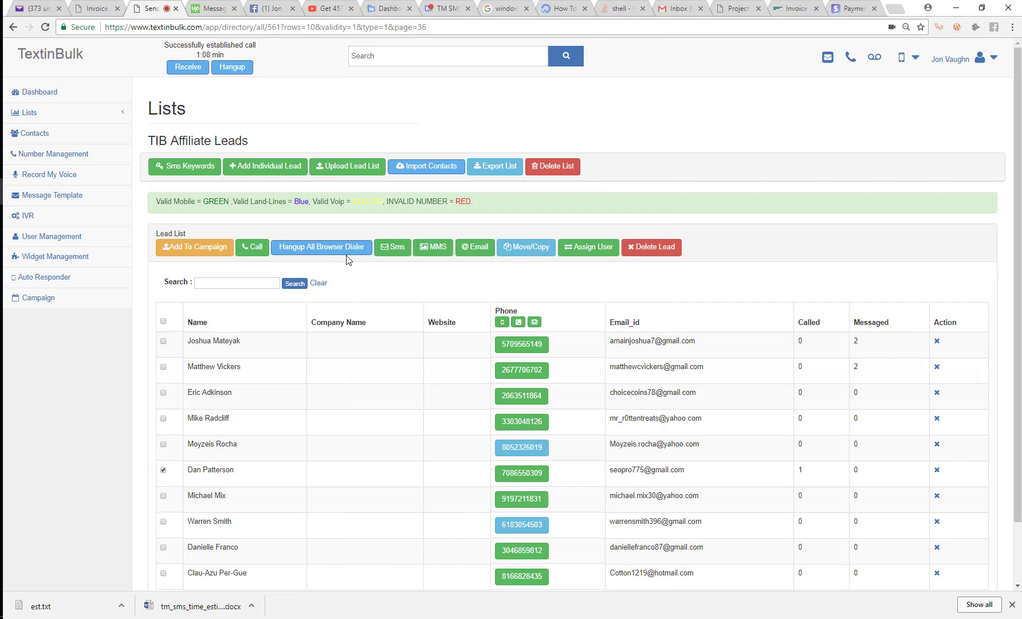
click(253, 247)
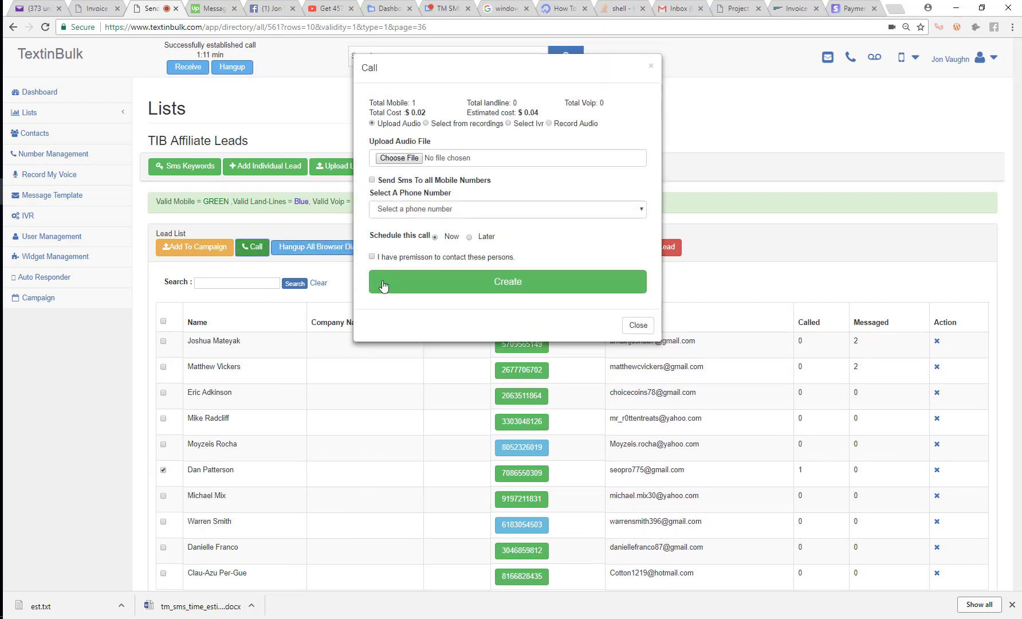
click(512, 124)
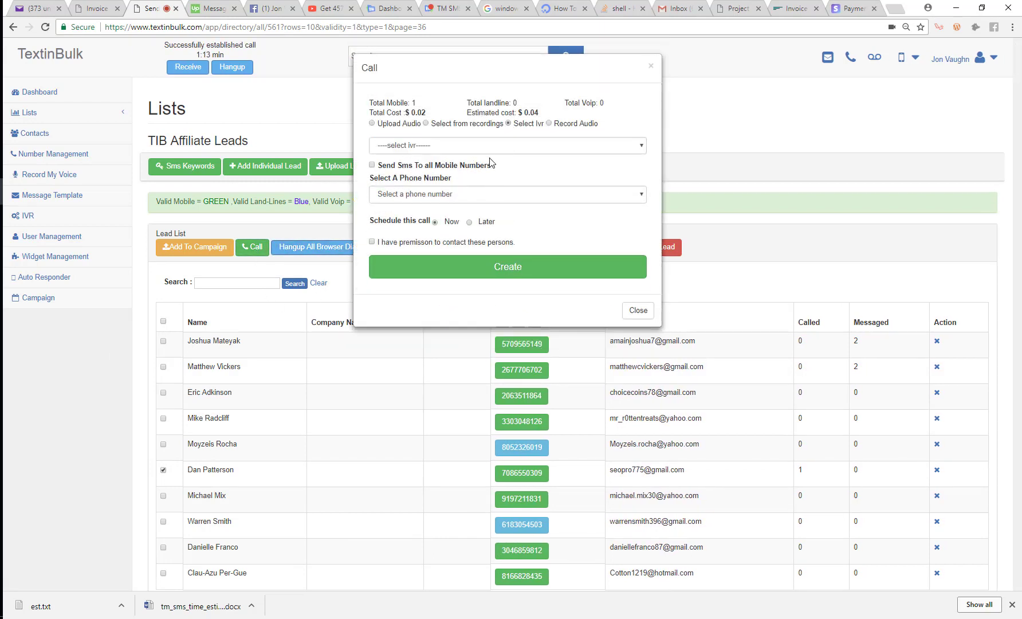
click(488, 150)
click(481, 178)
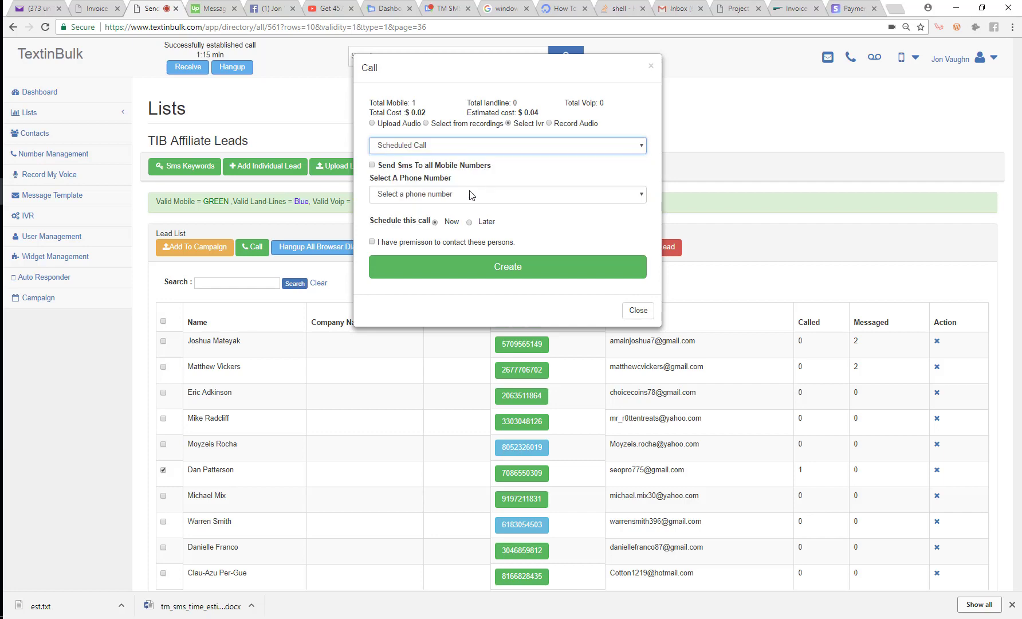
click(471, 194)
click(462, 218)
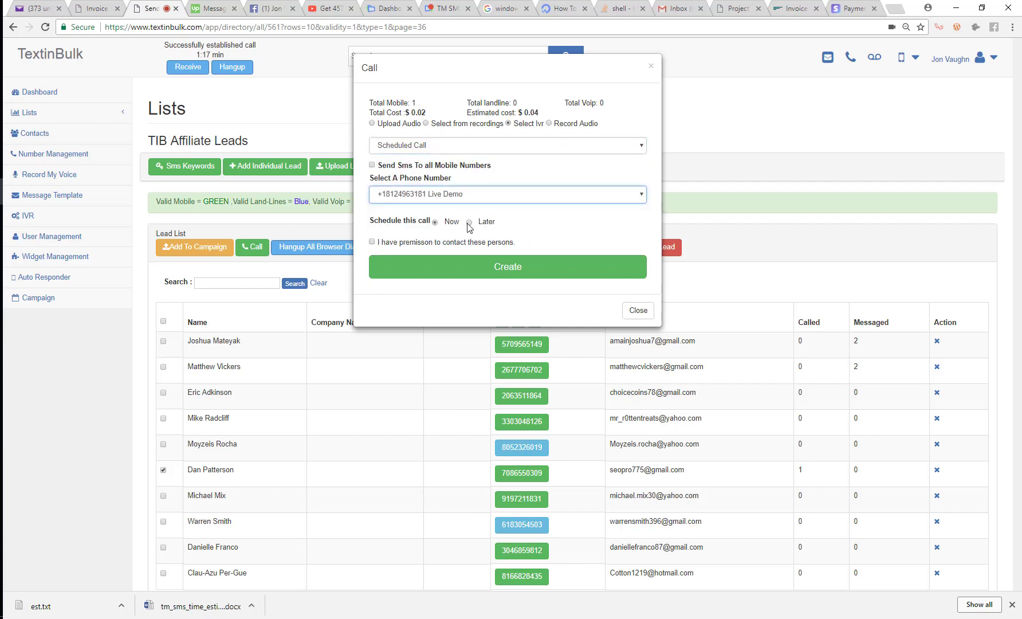
Schedule the call for 11/01/2017 at 09:00 AM and create the call request.
click(470, 221)
click(437, 304)
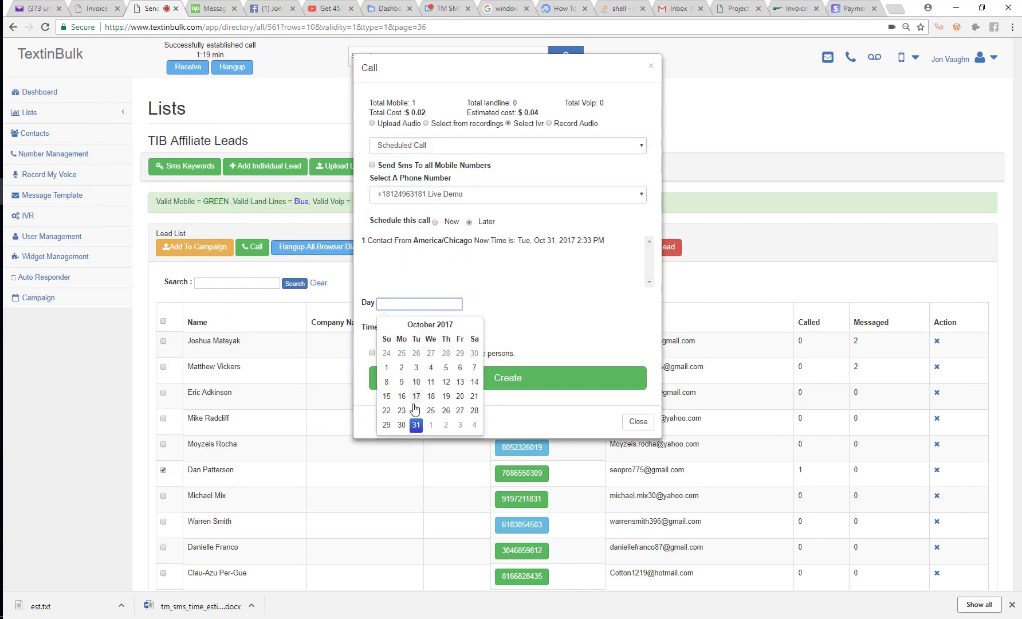
click(428, 425)
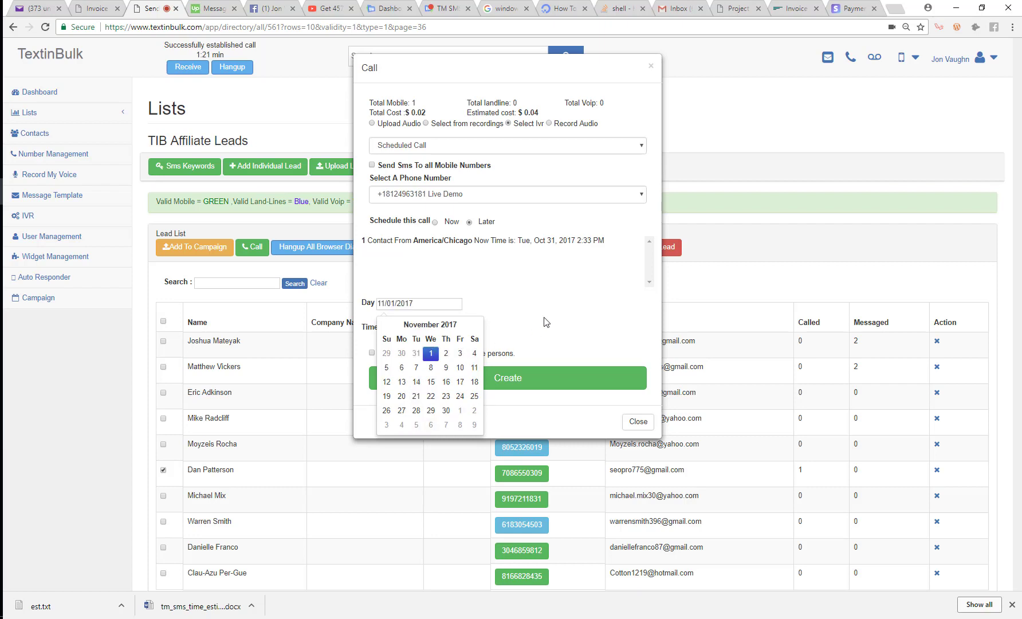
click(415, 327)
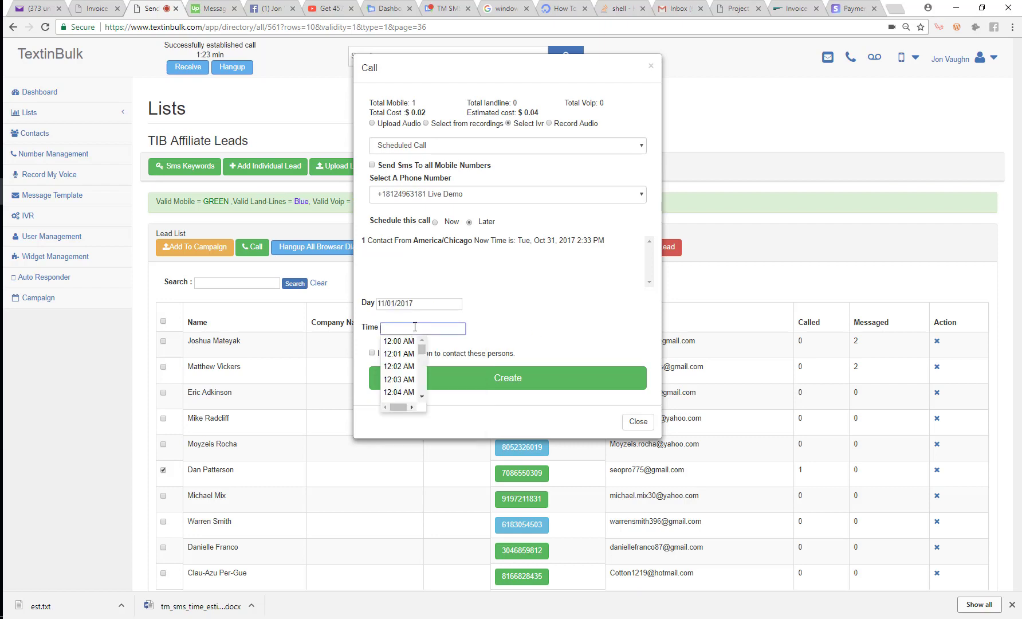
text(9)
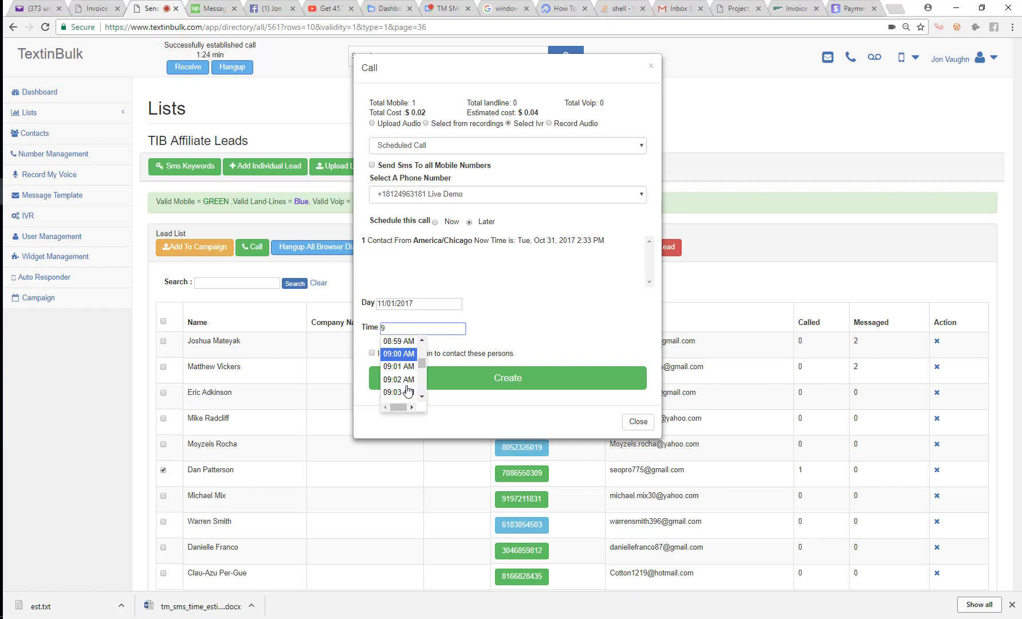
click(399, 353)
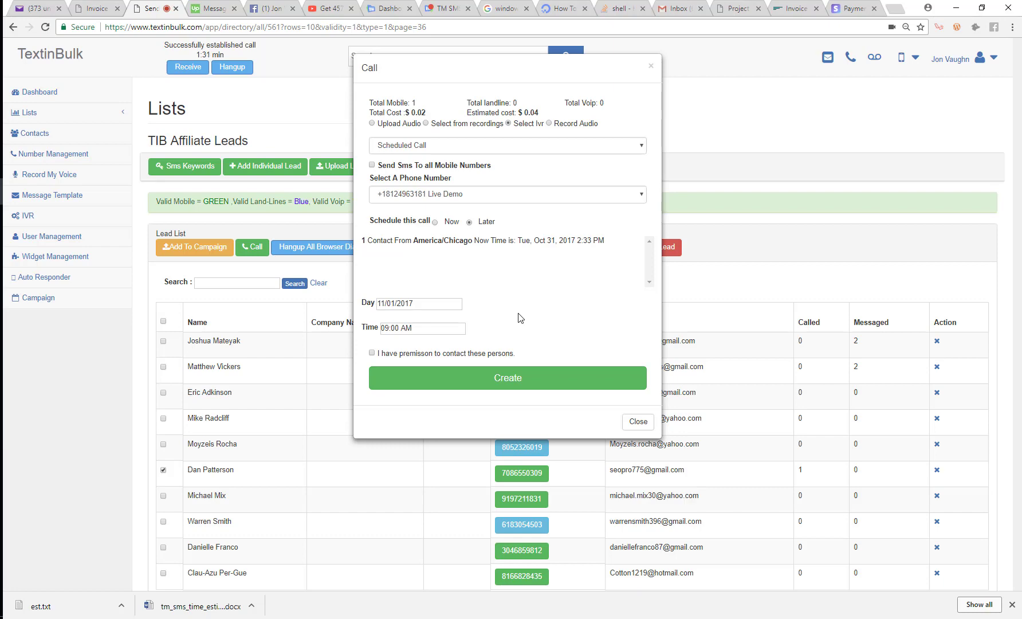
click(541, 379)
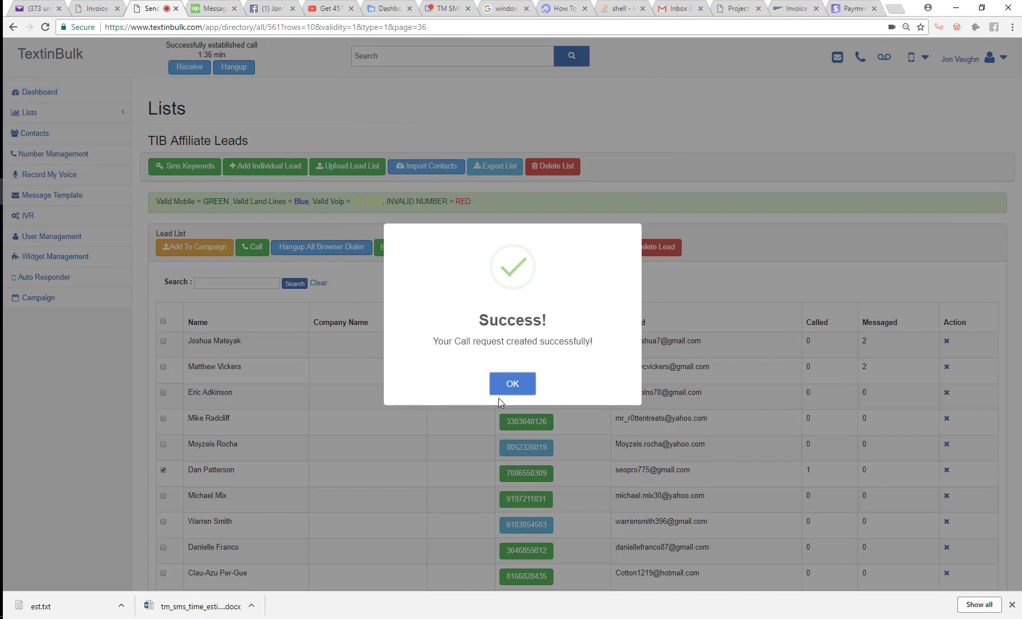
click(513, 384)
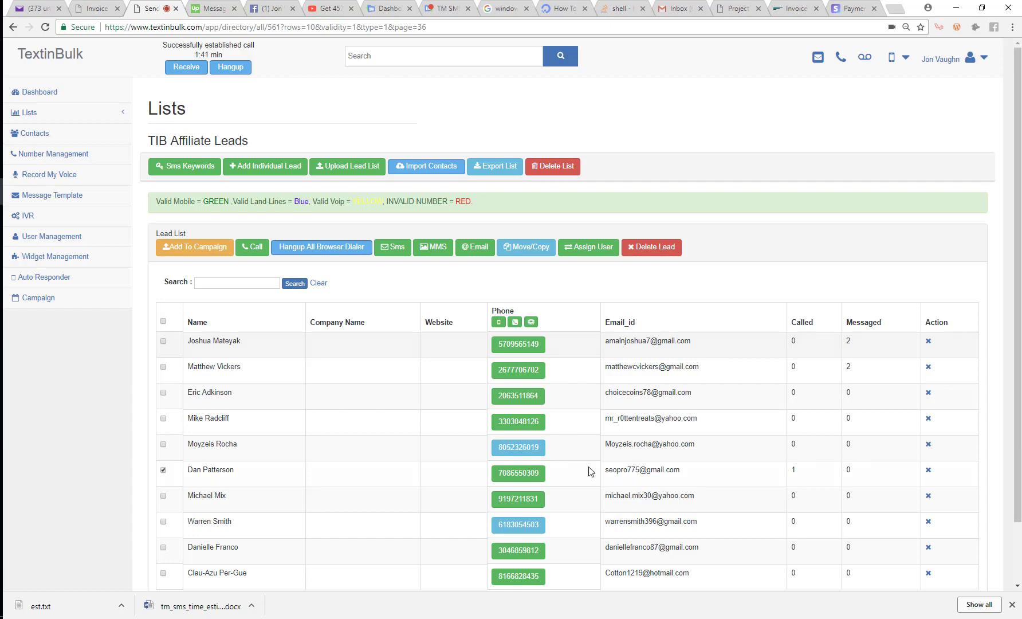
Hang up the active call to the sixth lead.
click(229, 69)
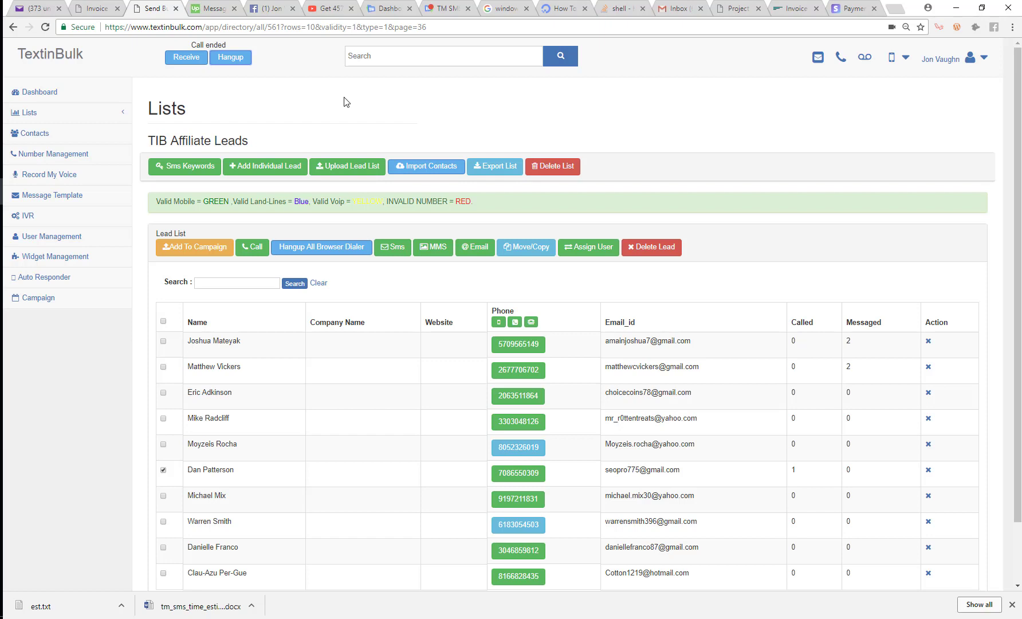
scroll(345, 114, down, 2)
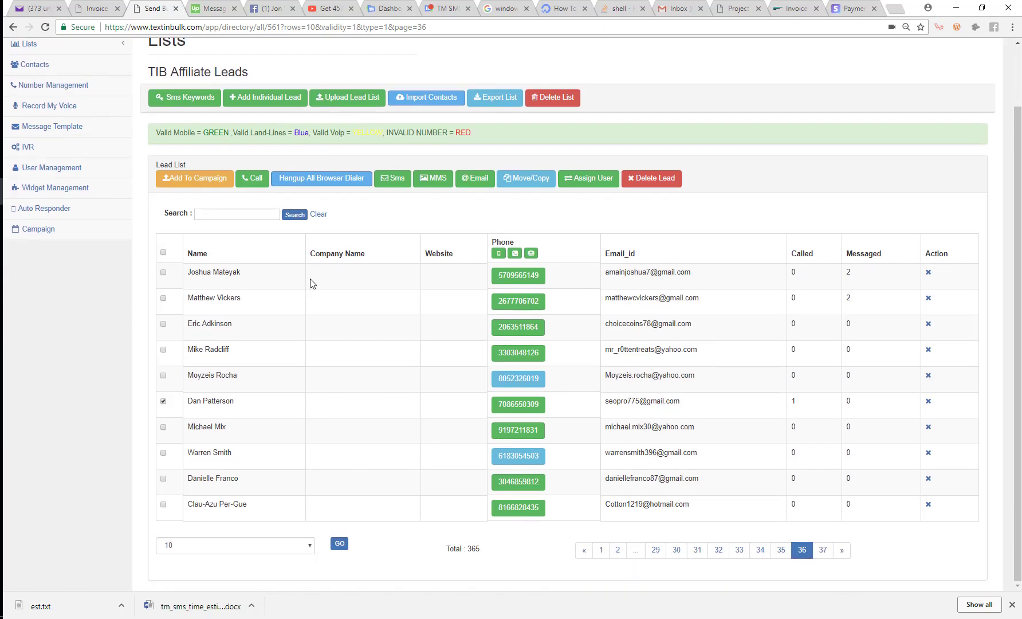
Open the seventh lead's record, call the lead from the Live Demo number and look over the contact details.
scroll(307, 284, up, 2)
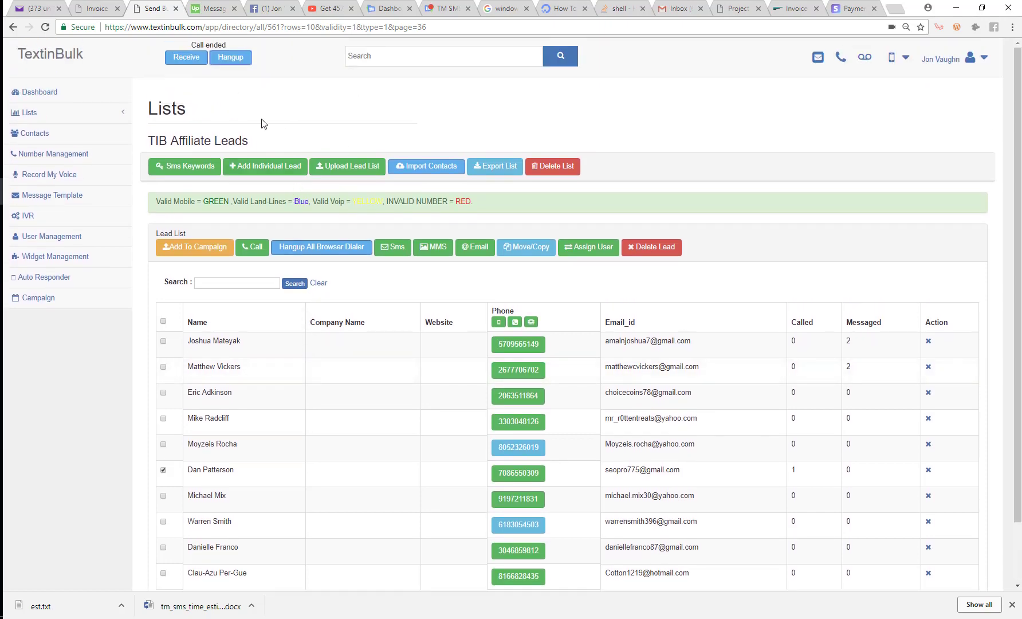
scroll(237, 485, down, 1)
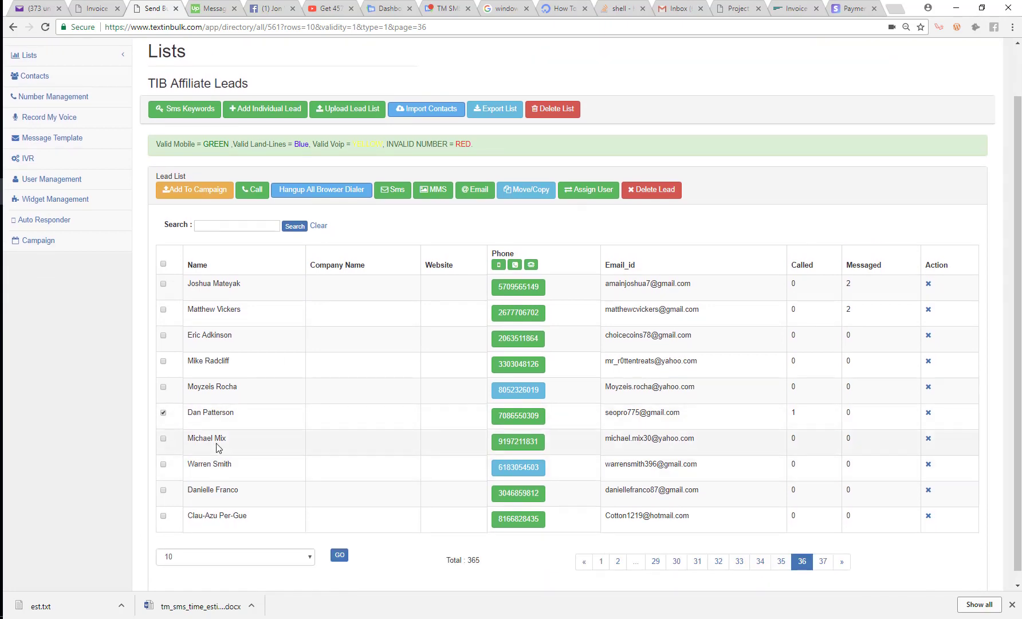
click(519, 441)
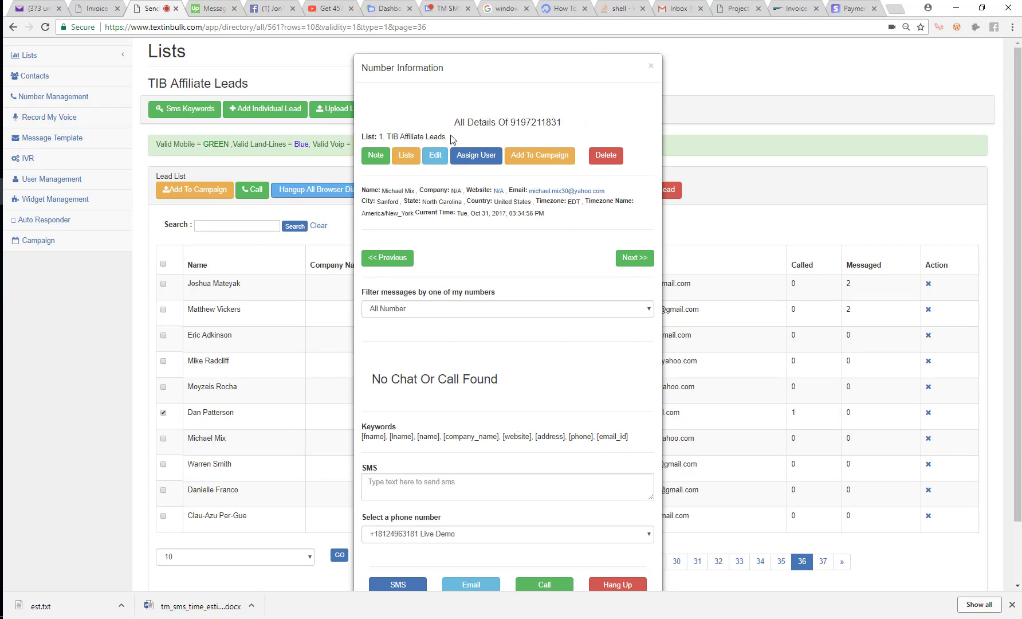
scroll(451, 223, down, 2)
scroll(451, 228, up, 2)
scroll(451, 228, down, 2)
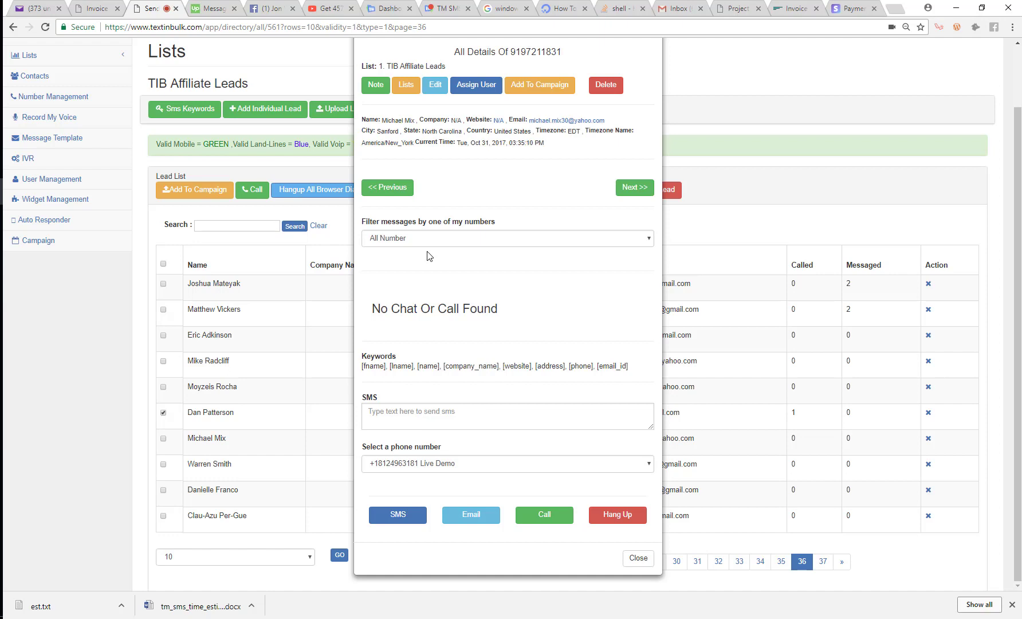
Open the seventh lead's contact details for editing and save them as they are.
scroll(429, 256, up, 2)
click(435, 155)
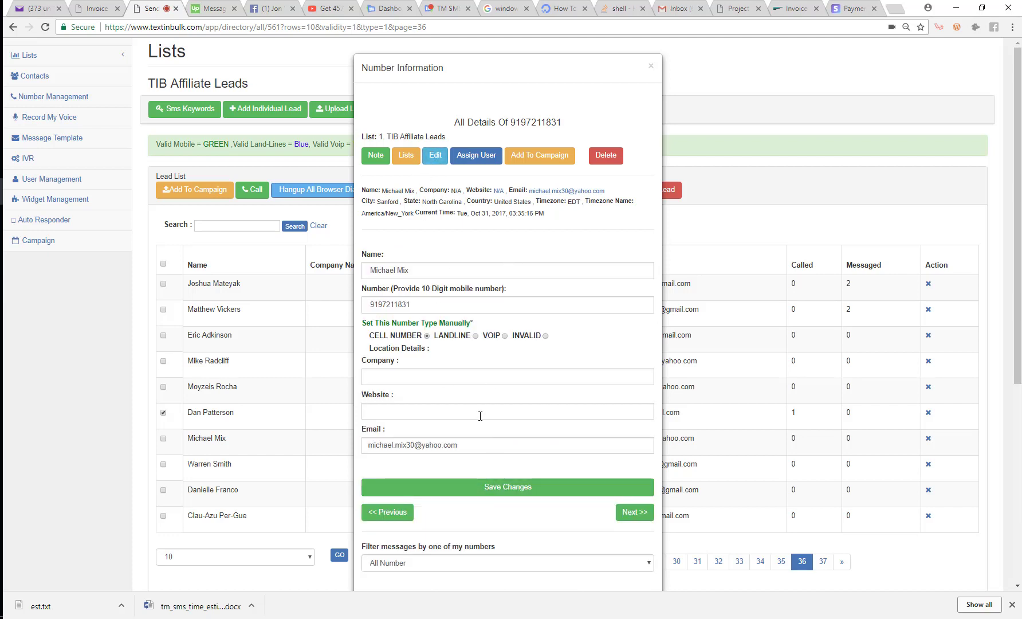
click(505, 486)
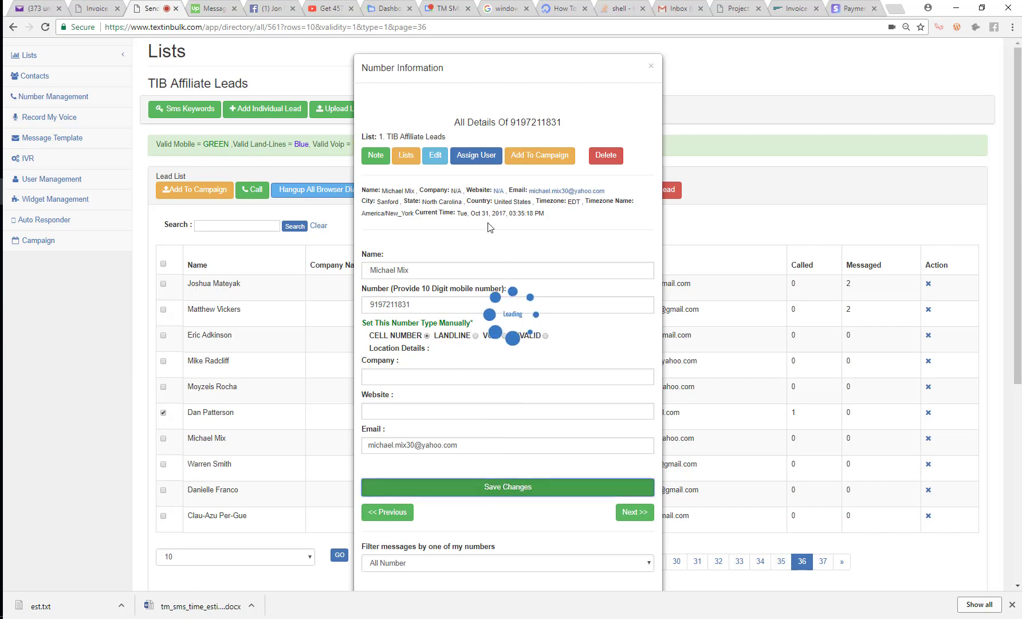
Hang up the call from the seventh lead's record and close the record.
scroll(491, 229, down, 5)
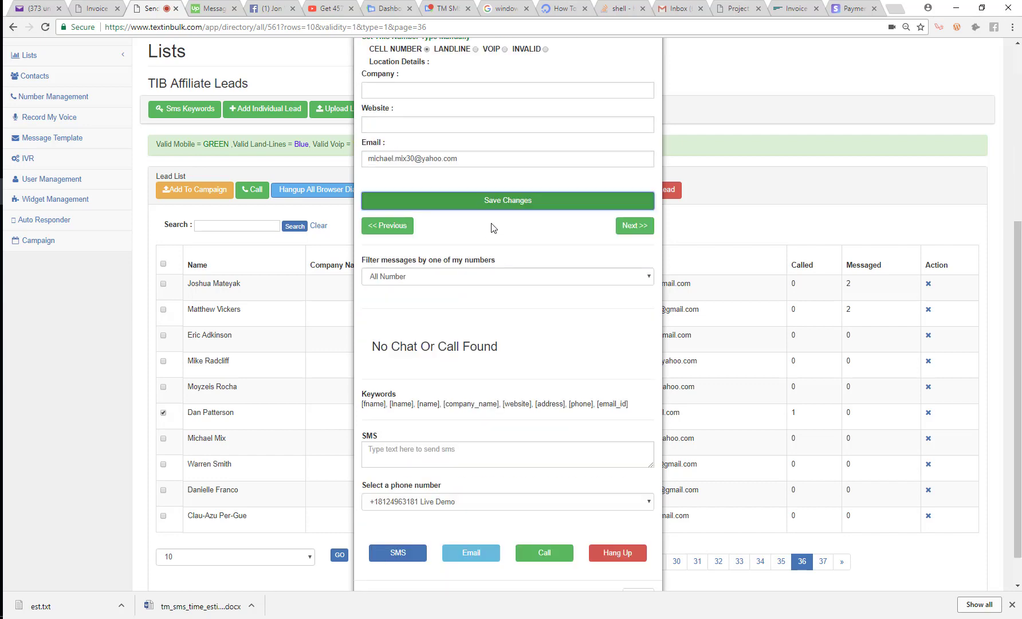
scroll(491, 231, up, 4)
scroll(492, 241, down, 5)
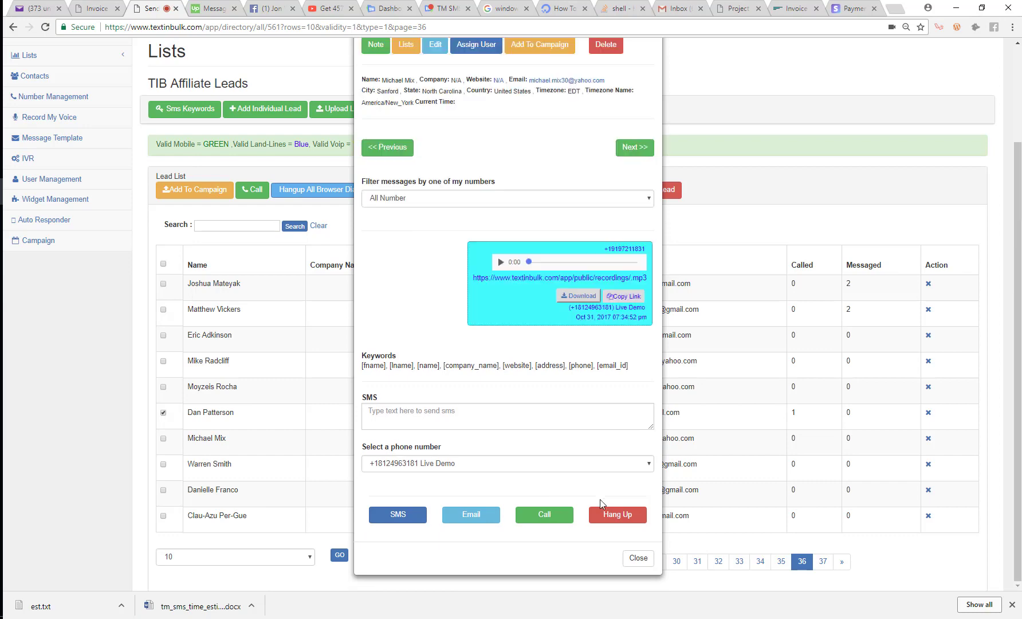
click(625, 516)
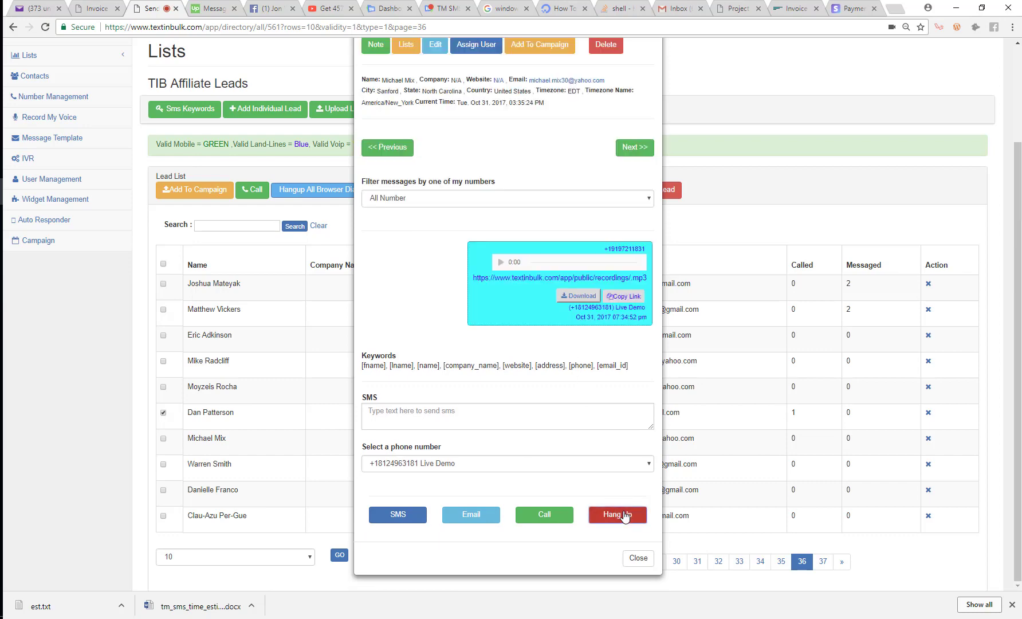
click(638, 557)
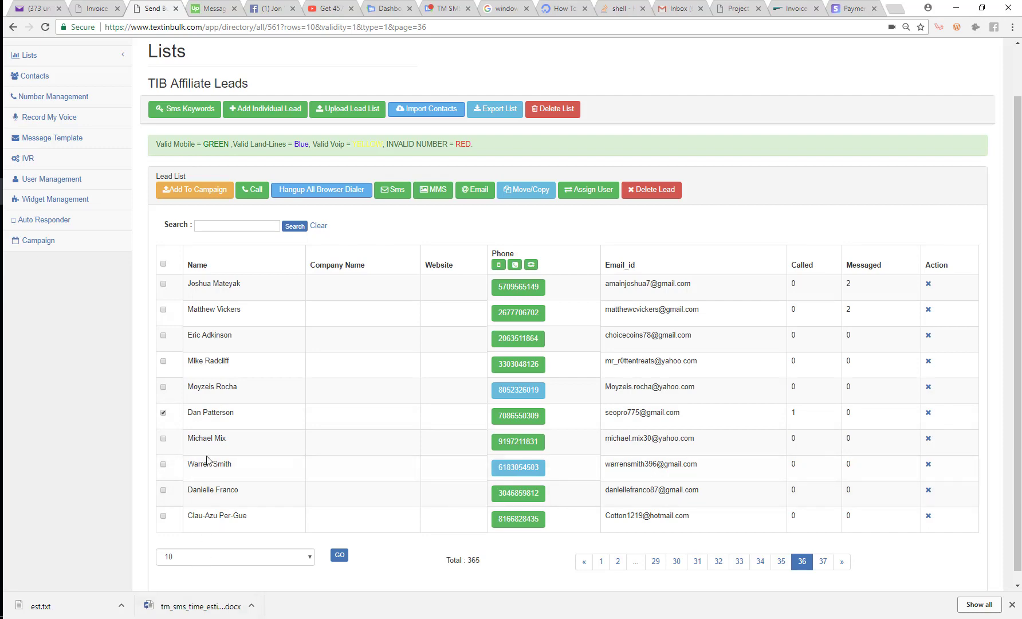
Hang up all browser dialer calls from the lead list, then repeat the hang-up and dismiss the notice.
click(297, 199)
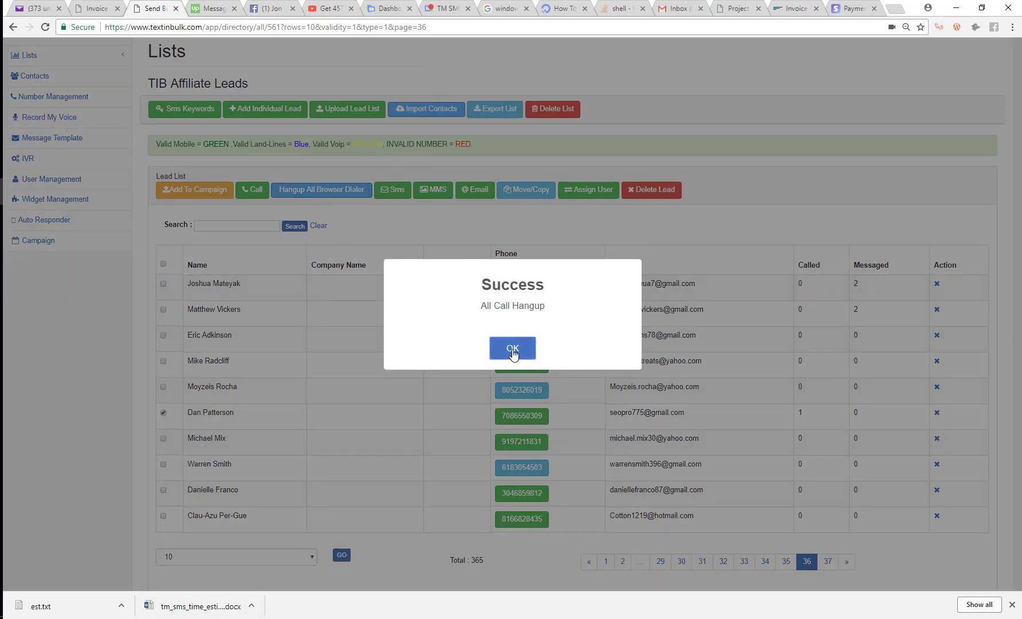
click(512, 348)
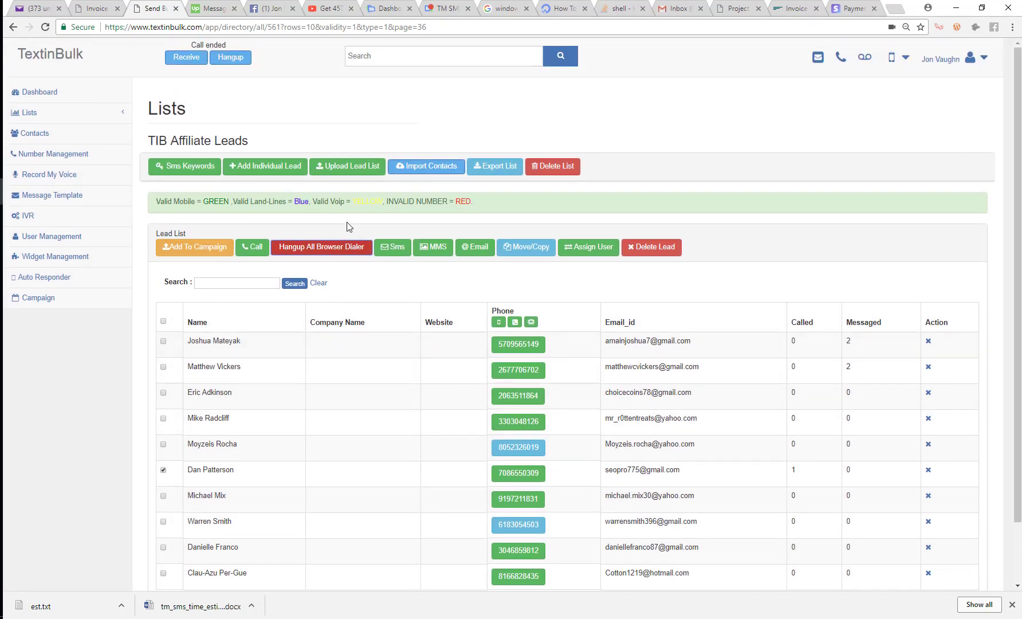
click(331, 252)
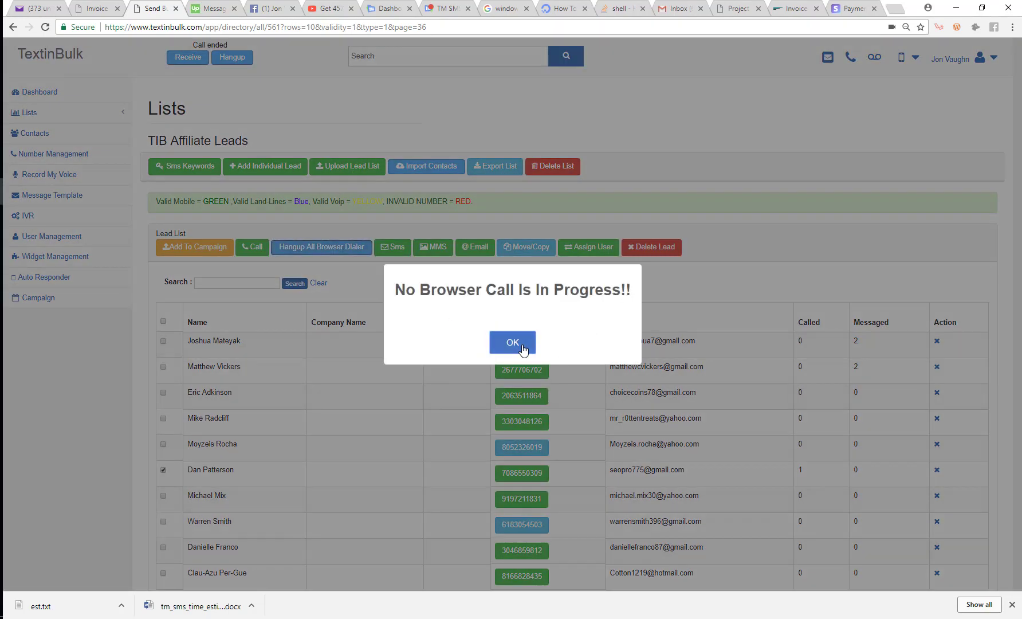
click(512, 344)
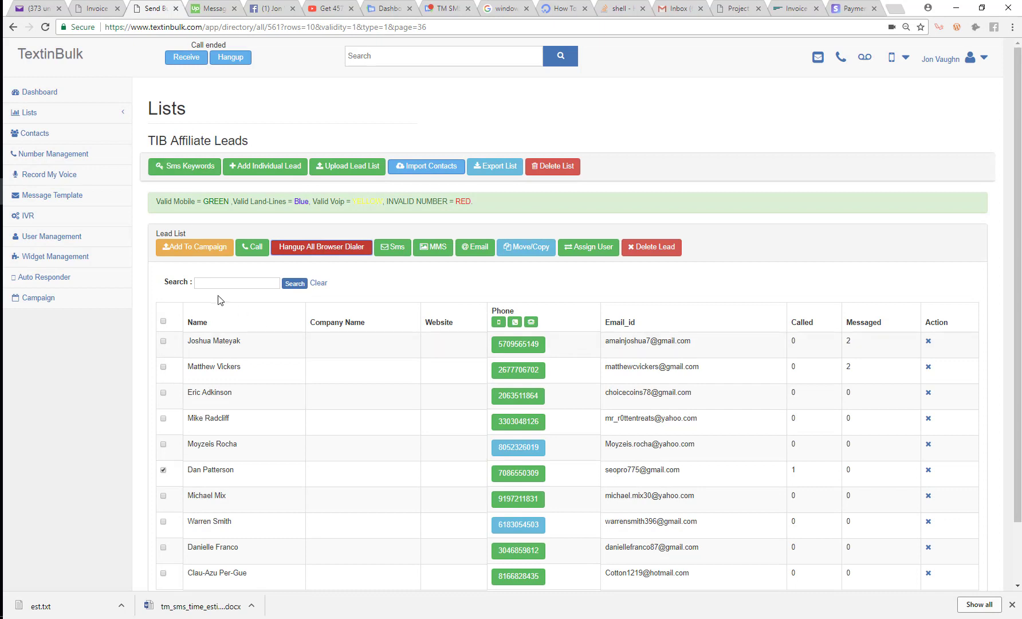
scroll(283, 326, down, 1)
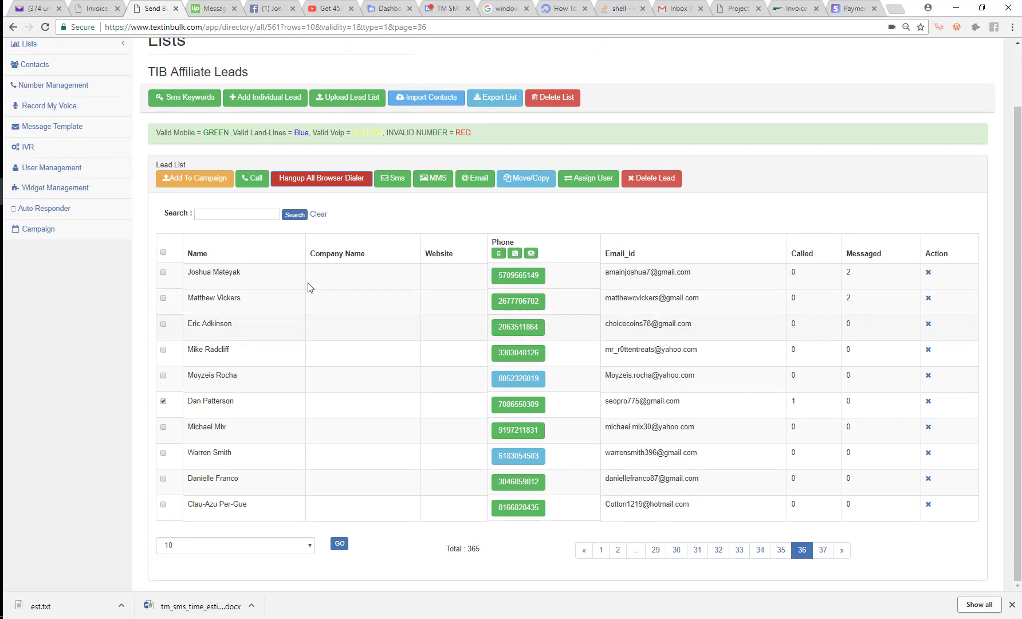